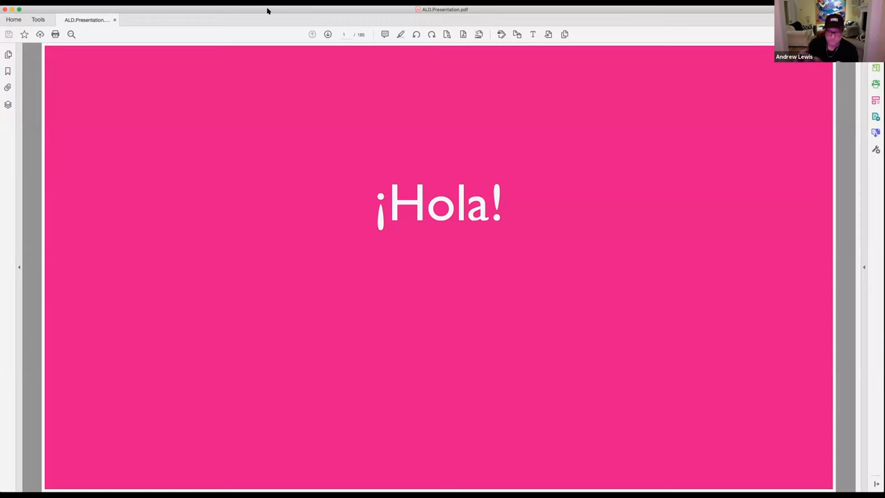
Step: Page through the Nobody's perfect, boyhood photo and pastel portrait slides to the old man painting
key(Down)
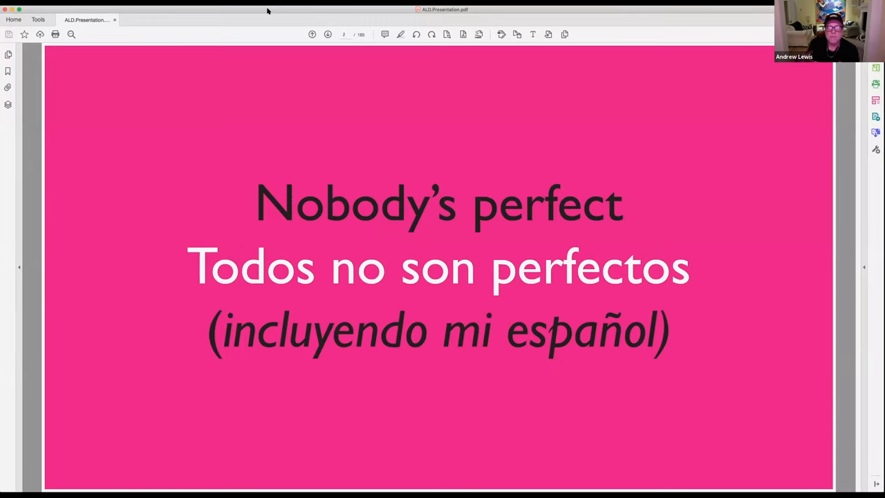
key(Down)
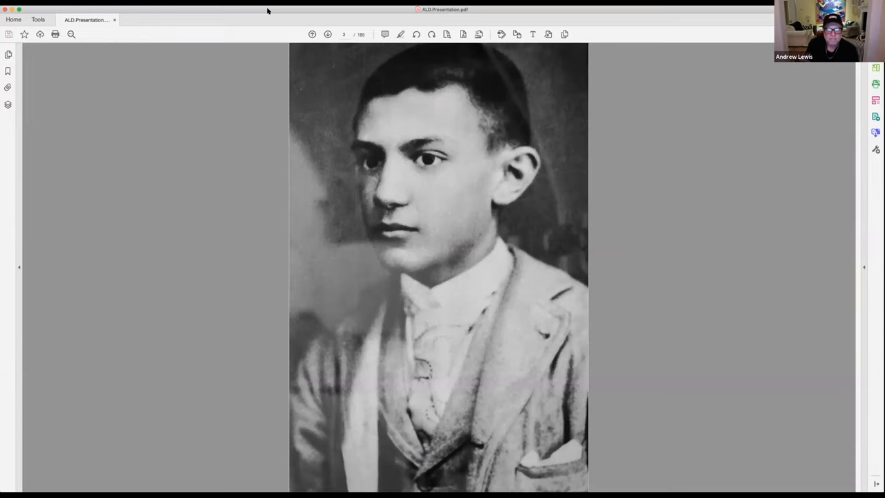
key(Right)
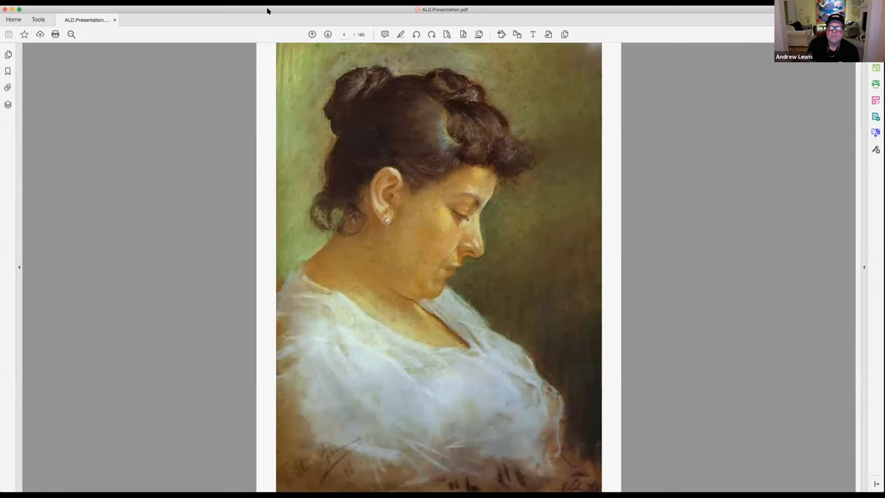
key(Right)
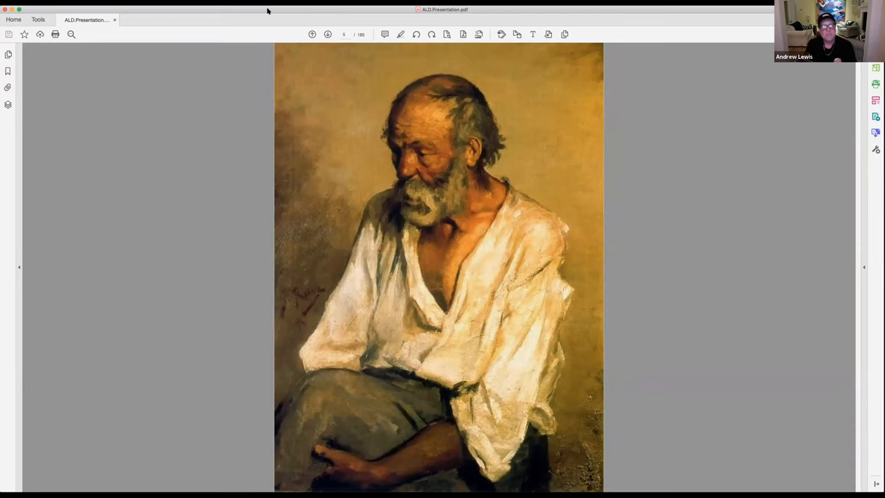
Step: Continue past the Picasso slides and Guernica to the painting of the sleeping woman
key(Right)
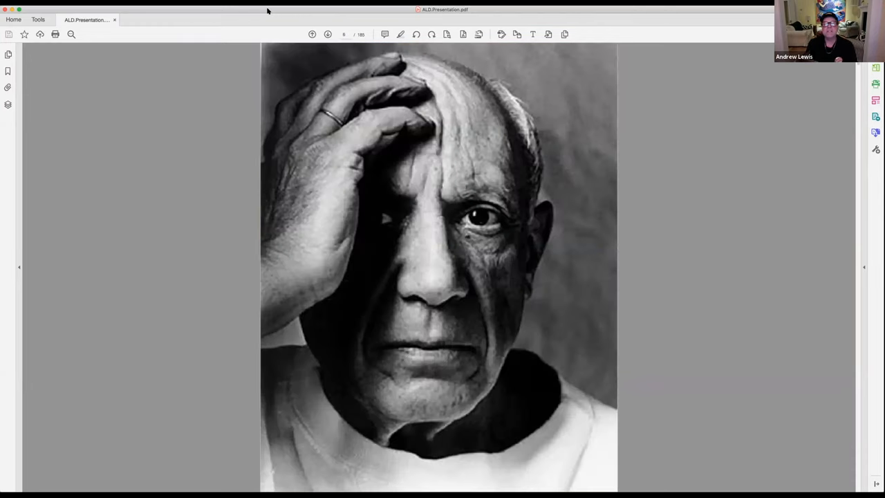
key(Right)
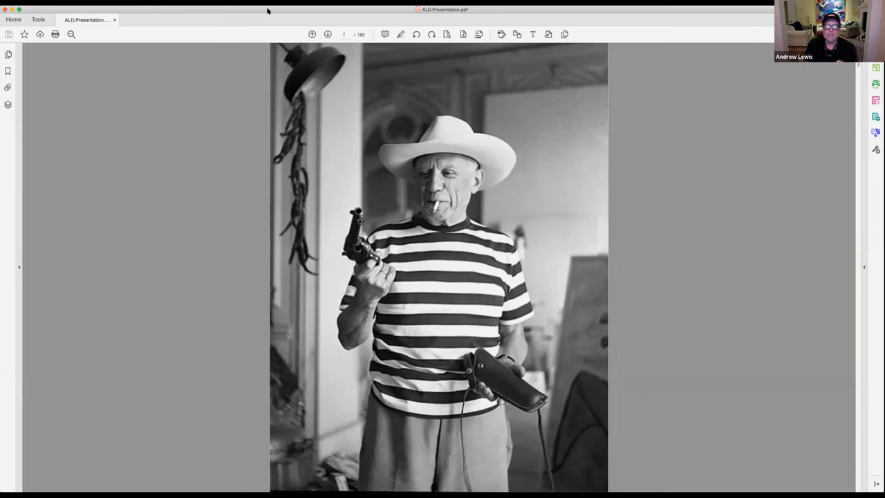
key(Right)
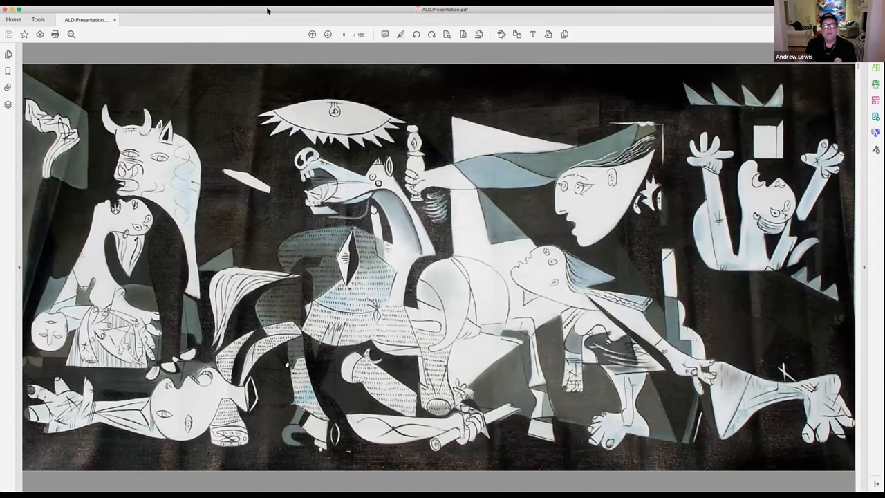
key(Right)
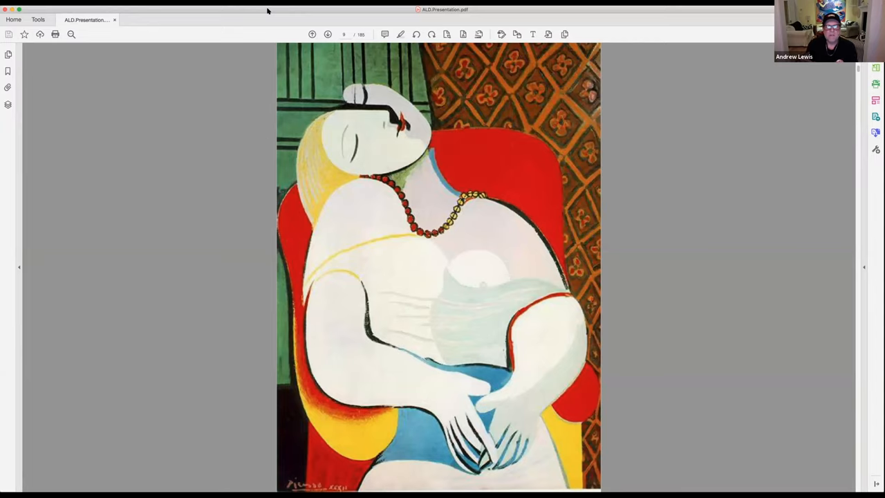
Step: Advance past the painted face and The Swingers / The Shoe Is Blue pages to the colourful shoe drawings
key(Right)
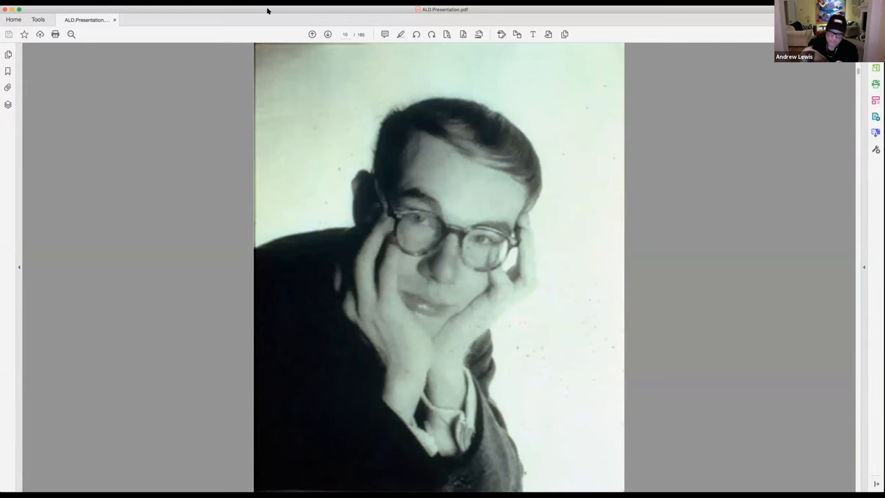
key(Right)
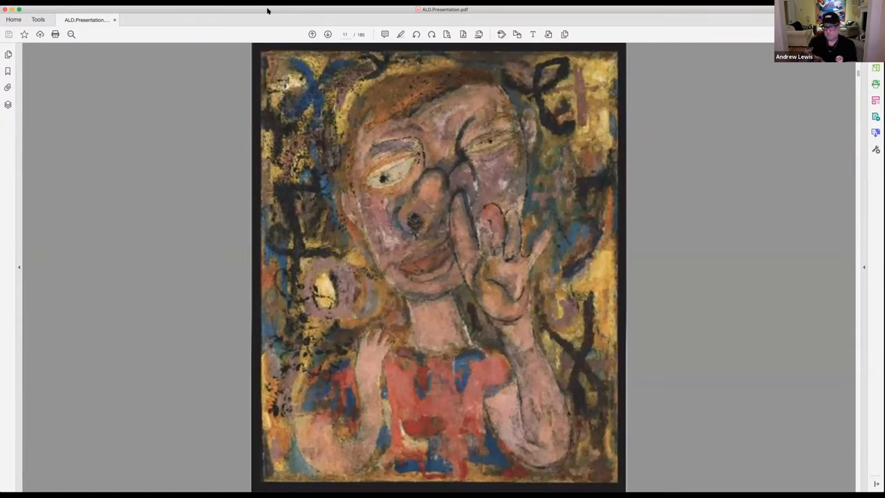
key(Right)
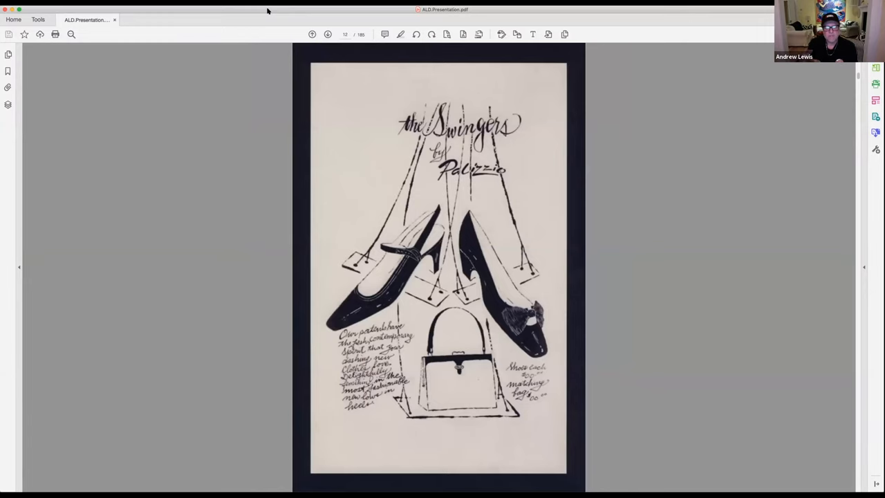
key(Right)
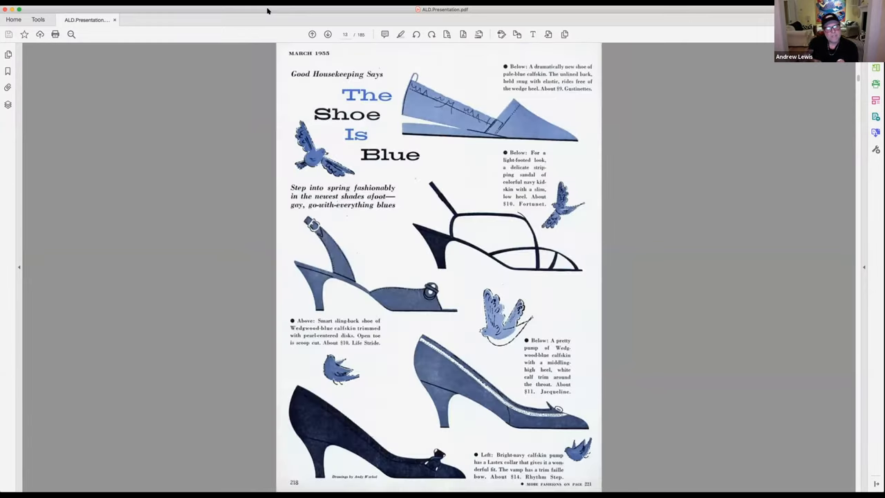
key(Right)
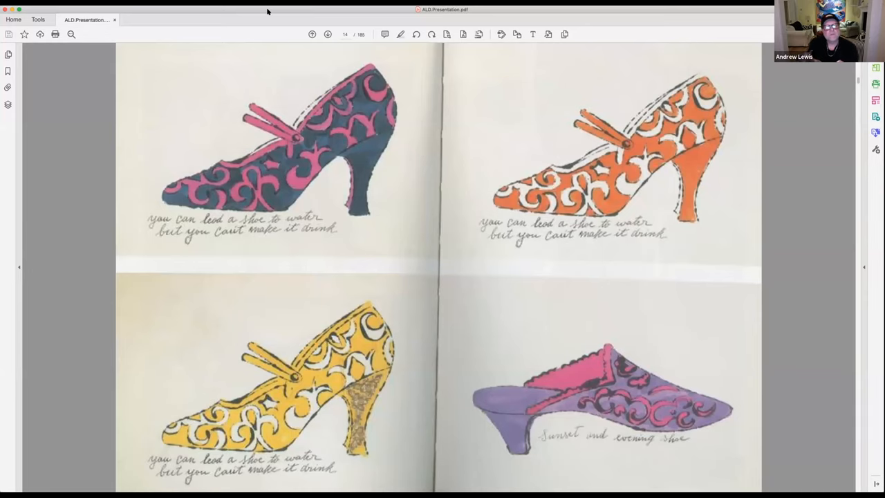
Step: Continue through the ink drawing, Coca-Cola drawing and street photo to the balcony photo slide
key(Right)
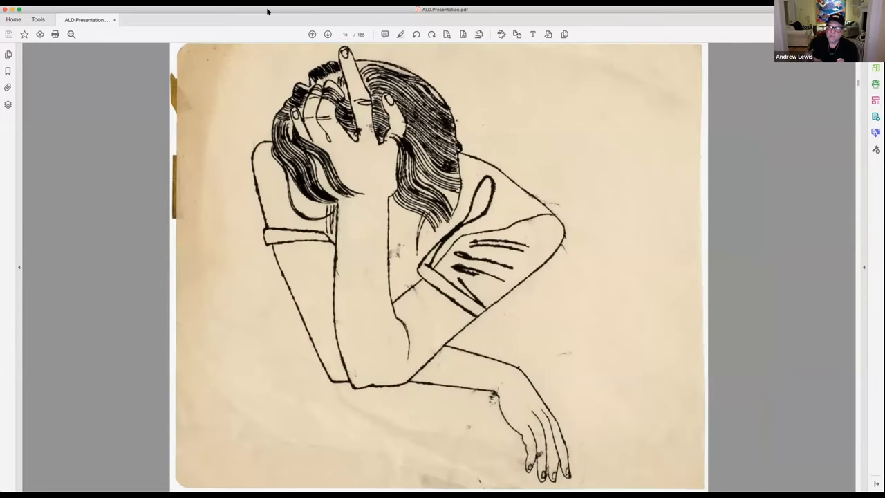
key(Right)
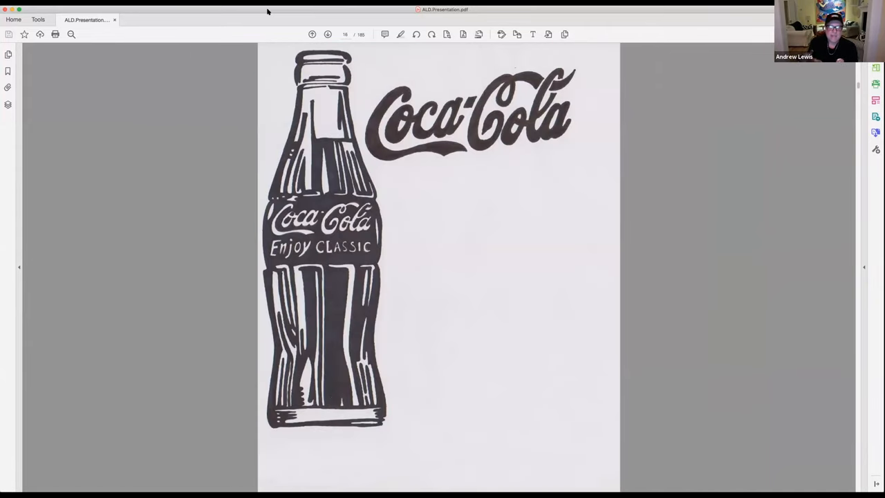
key(Right)
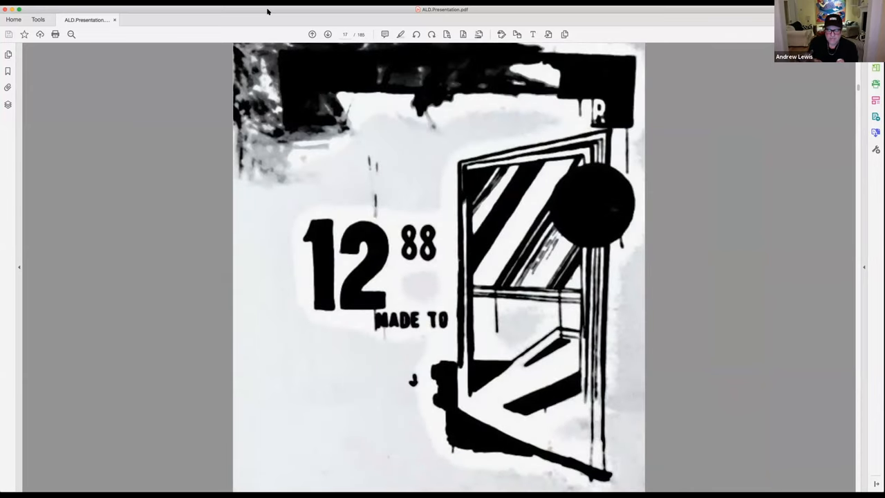
key(Right)
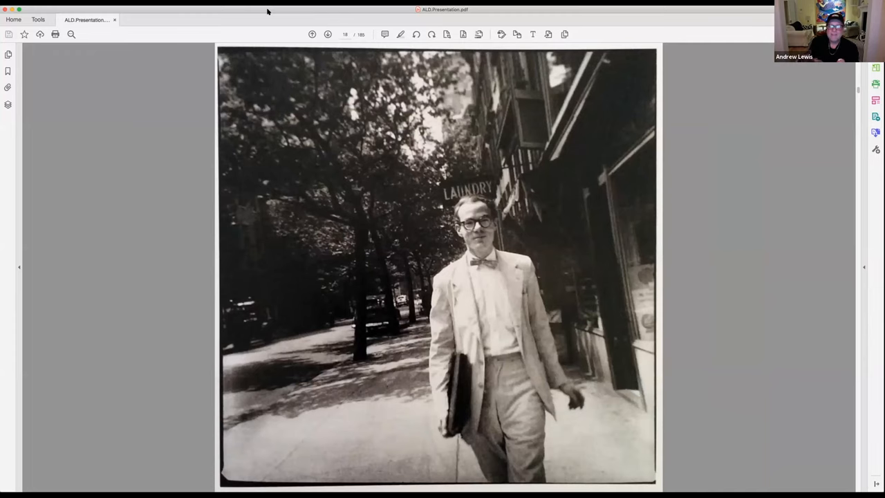
key(Right)
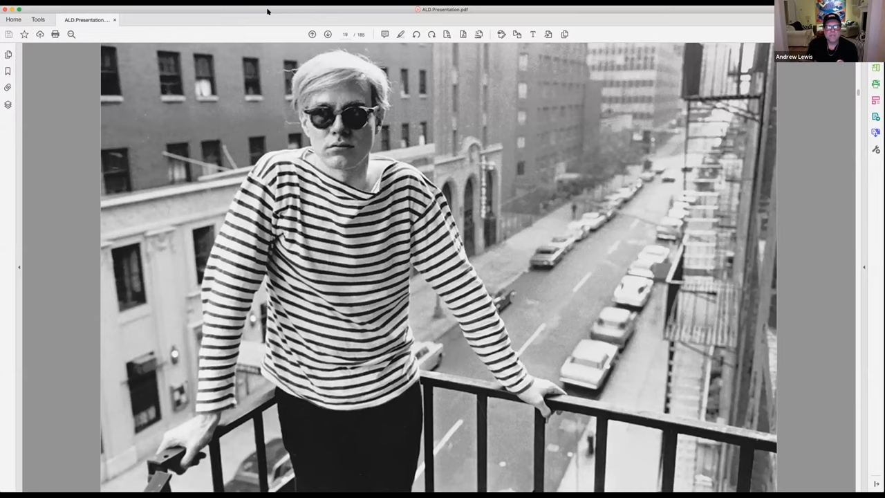
Step: Page past the close-up portrait, Campbell's soup can and Marilyn portrait to the A Foggy Day poster
key(Right)
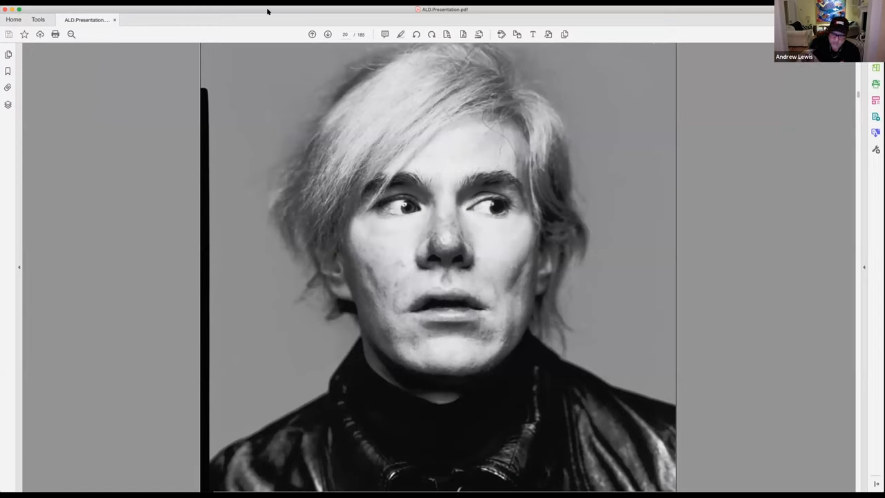
key(Right)
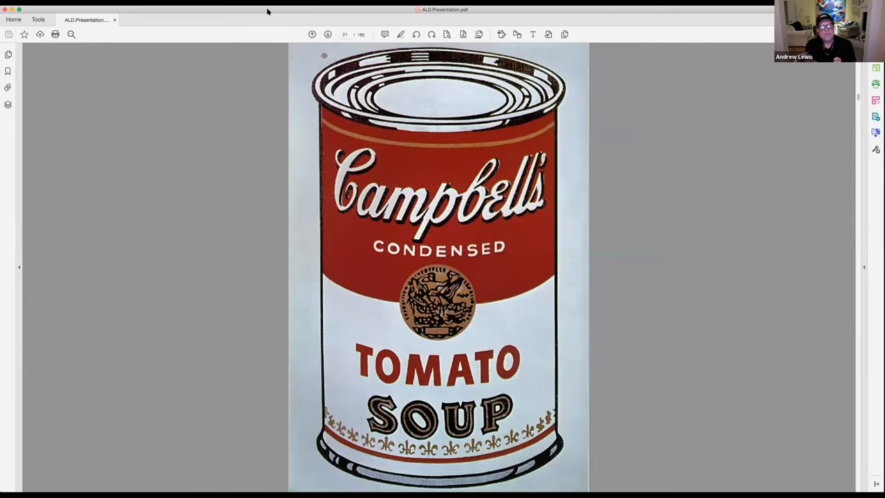
key(Right)
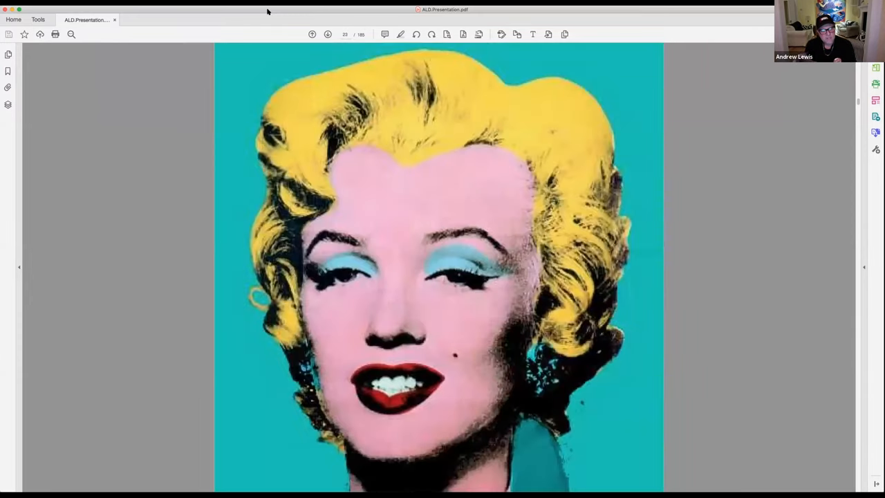
key(Right)
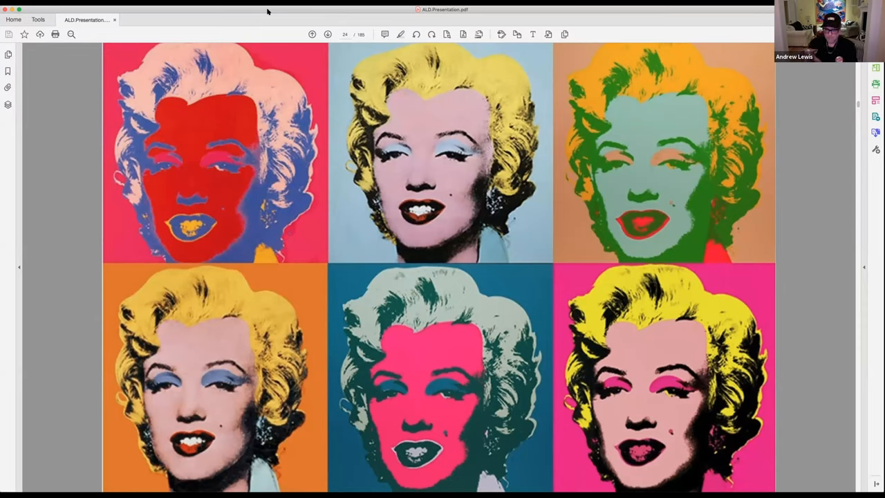
key(Right)
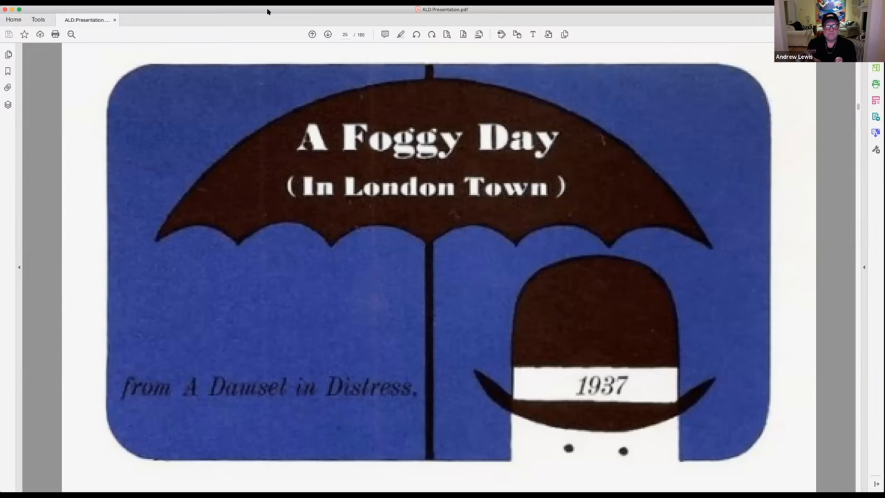
Step: Advance through the Henry James, John Stuart Mill and Bernard Shaw book slides to the couple photo
key(Right)
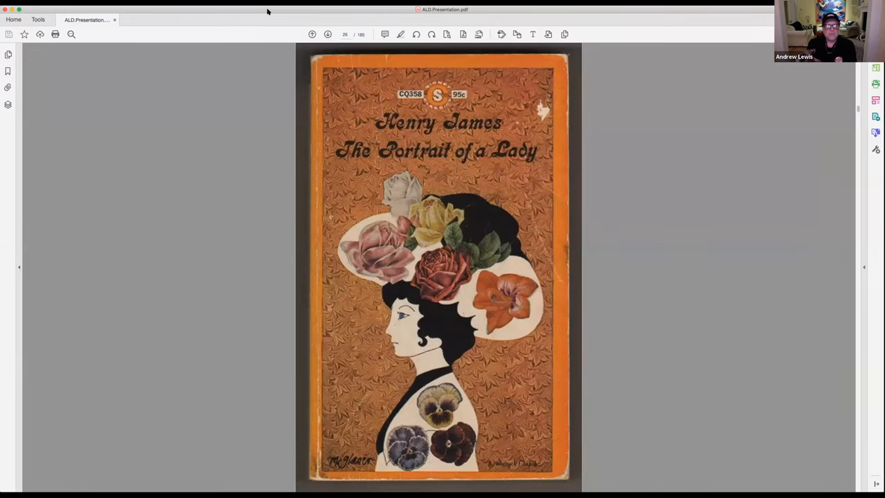
key(Right)
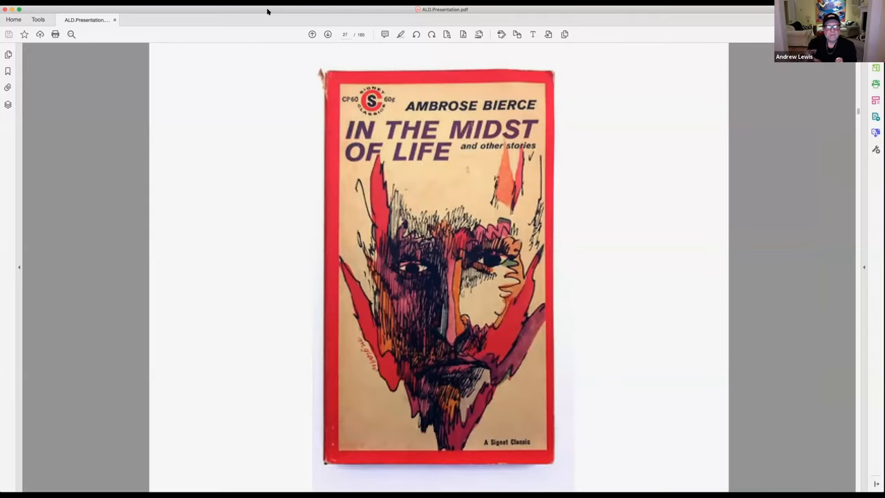
key(Right)
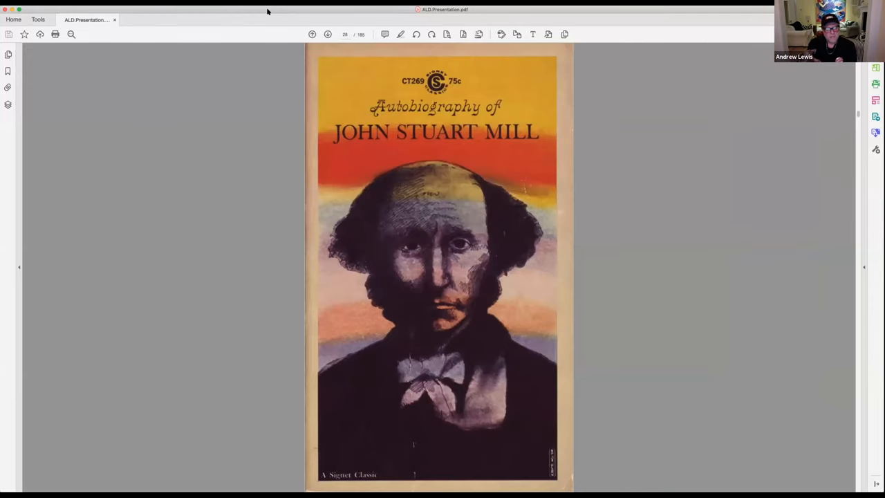
key(Right)
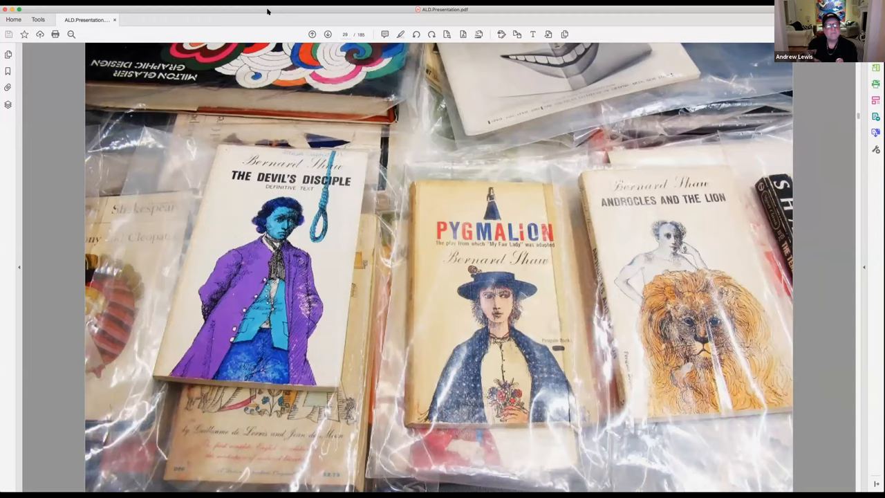
key(Right)
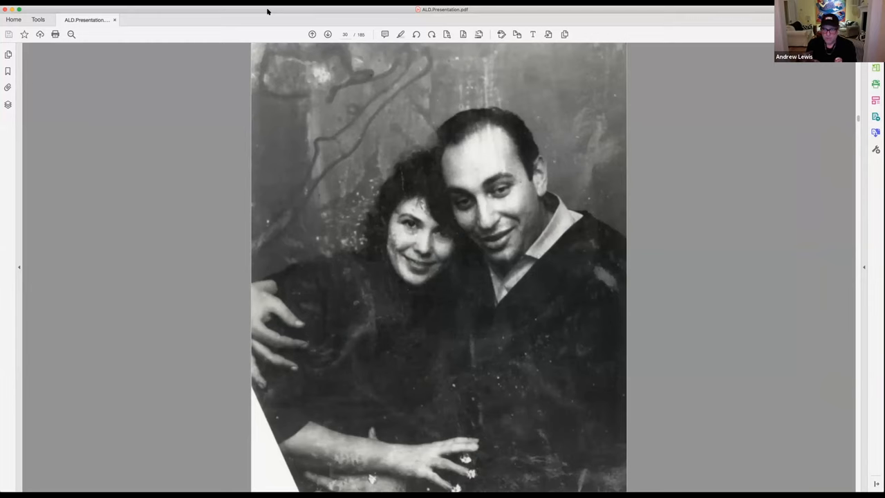
Step: Continue past the older man portrait, I Love NY logo and Dylan poster to the Mad Men poster
key(Right)
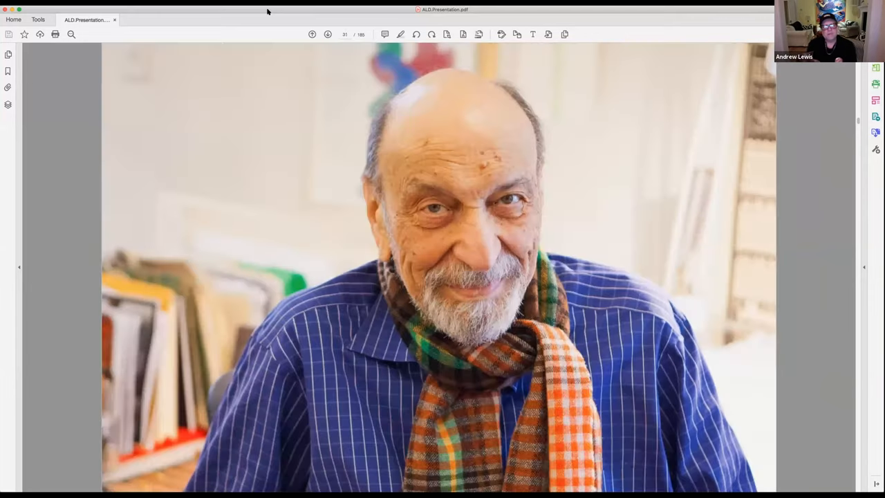
key(Right)
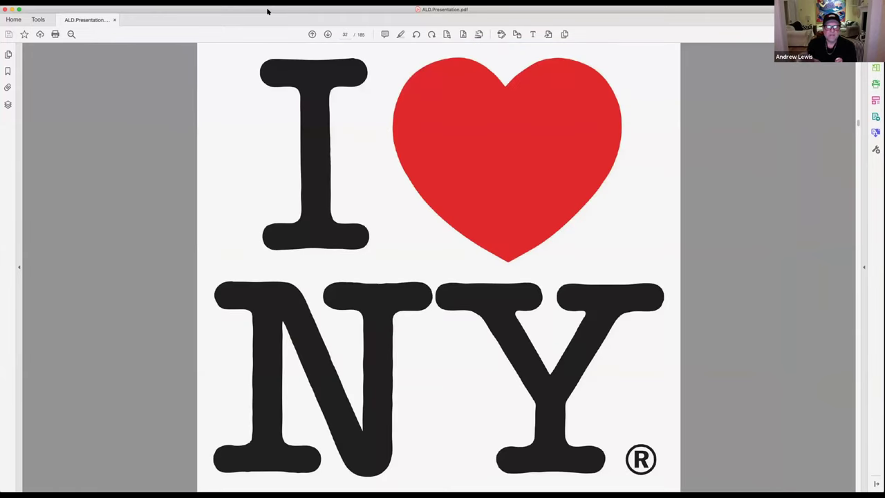
key(Right)
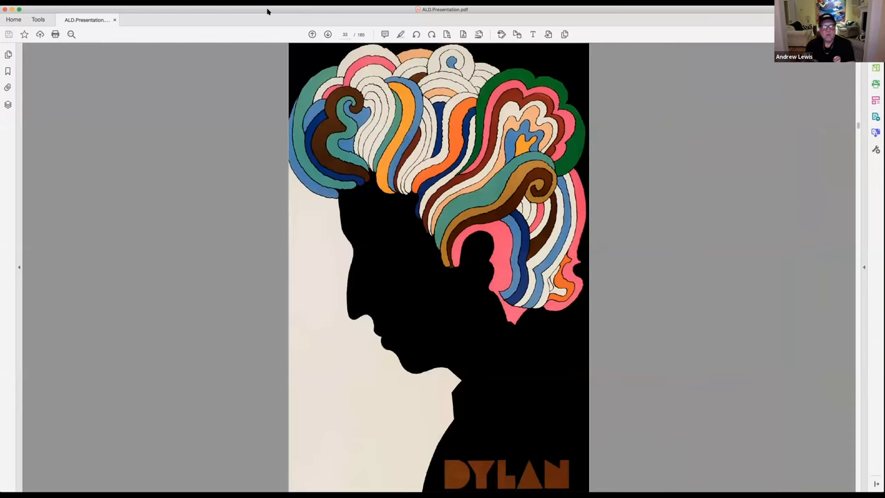
key(Right)
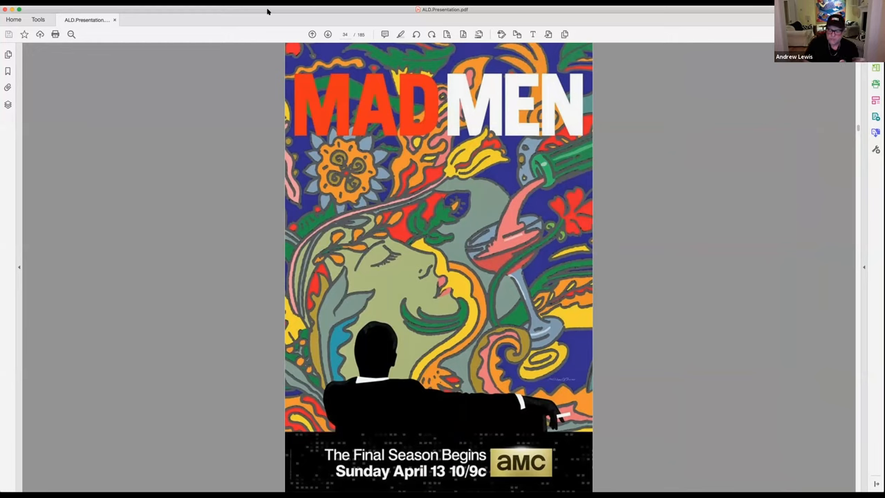
Step: Page through the mural slides to the pink 'Ugly ducklings / Patitos feos' title slide
key(Right)
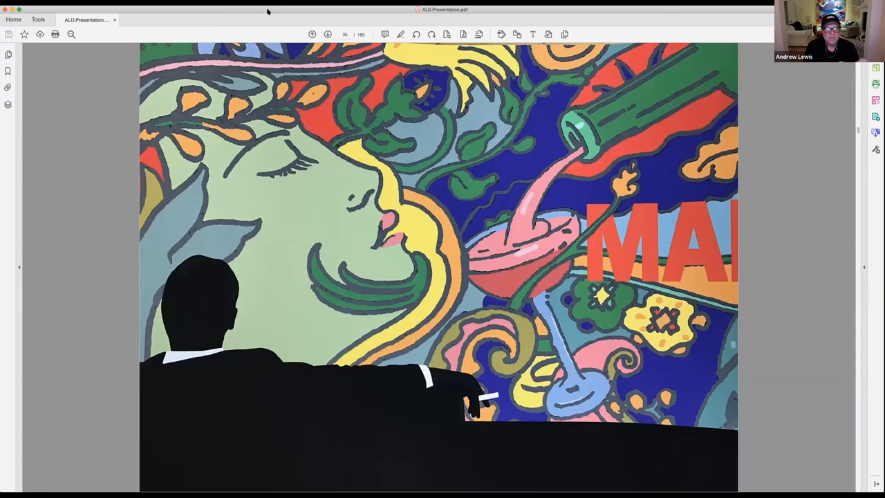
key(Right)
key(Right)
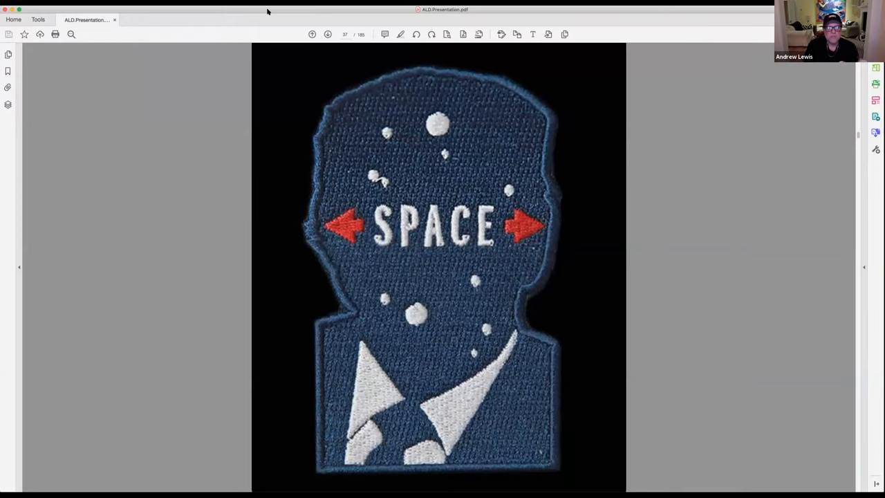
key(Right)
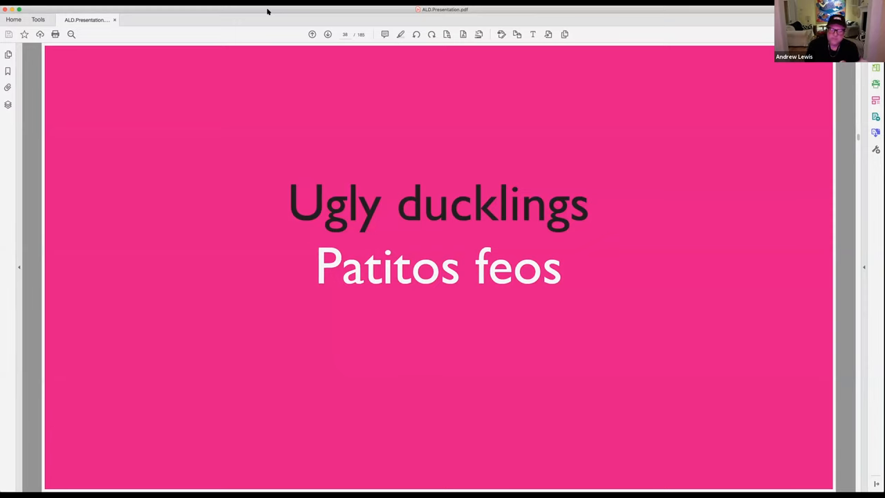
Step: Advance past the patent drawing and the first guitar photos to the photo of the guitarist
key(Right)
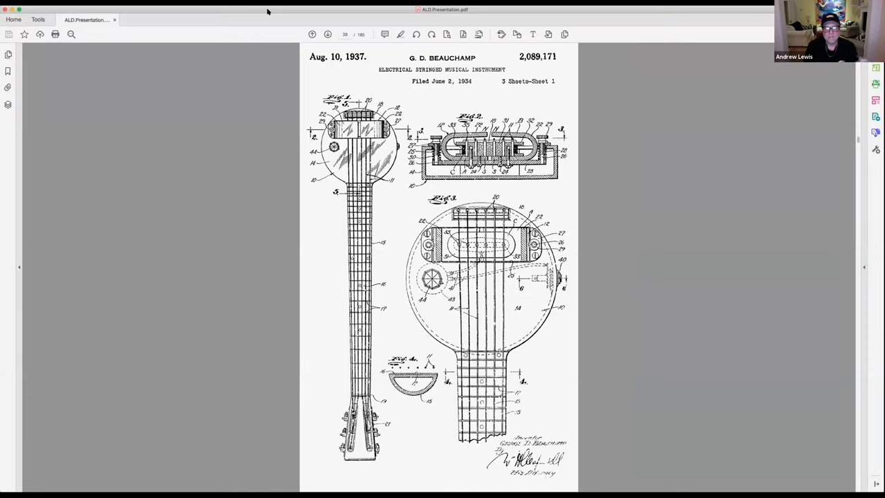
key(Right)
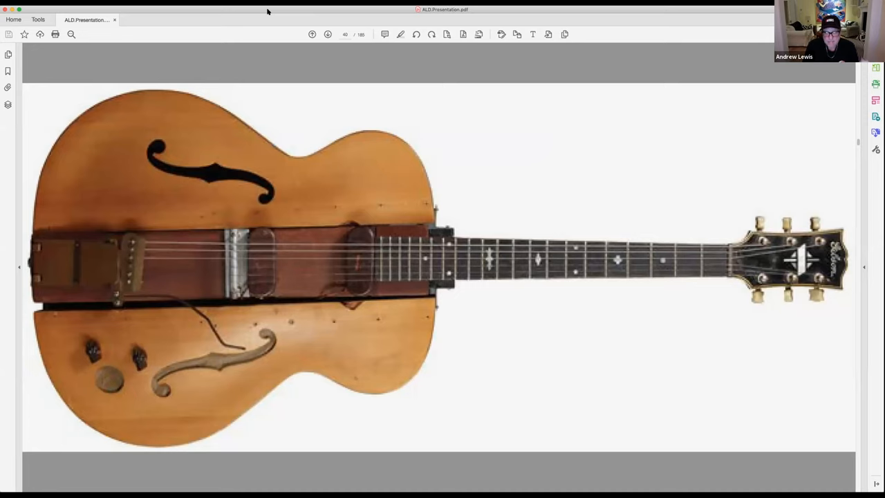
key(Right)
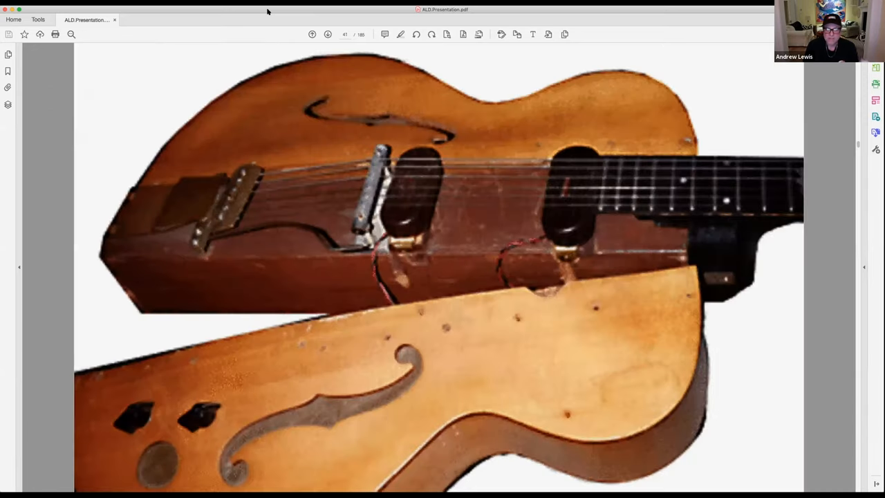
key(Right)
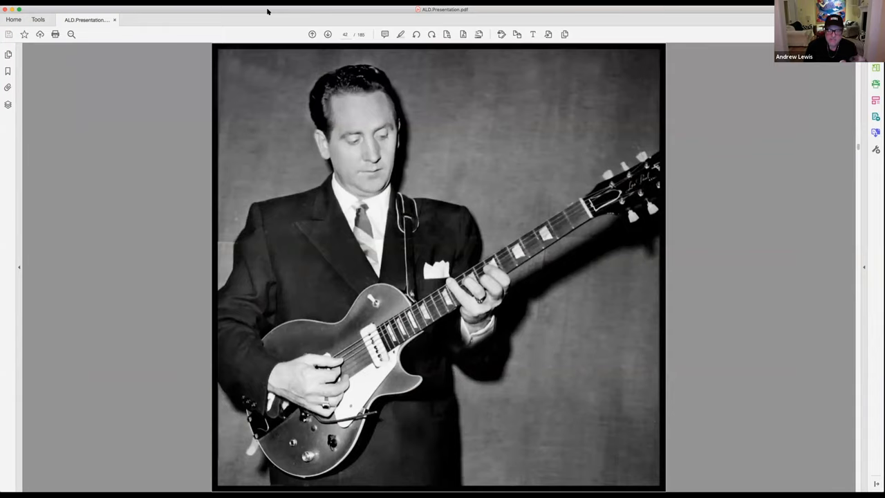
Step: Continue through the sunburst and gold-top guitar slides and the concert photo to slide 48
key(Right)
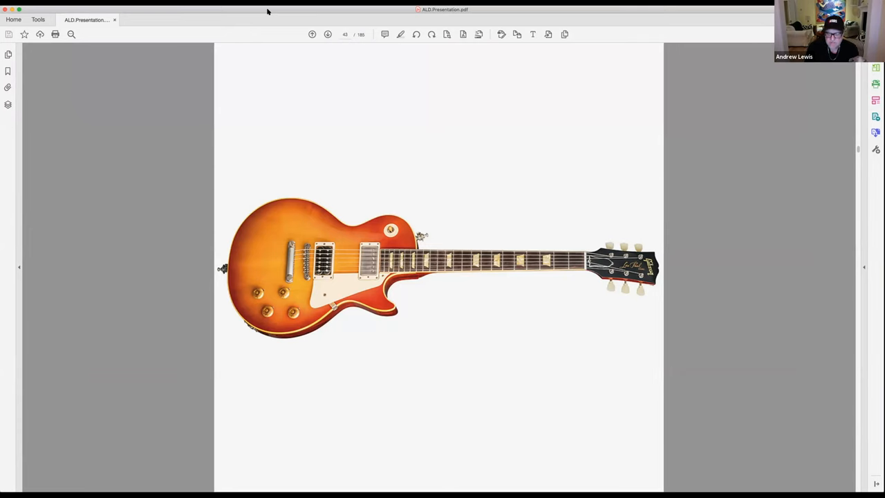
key(Right)
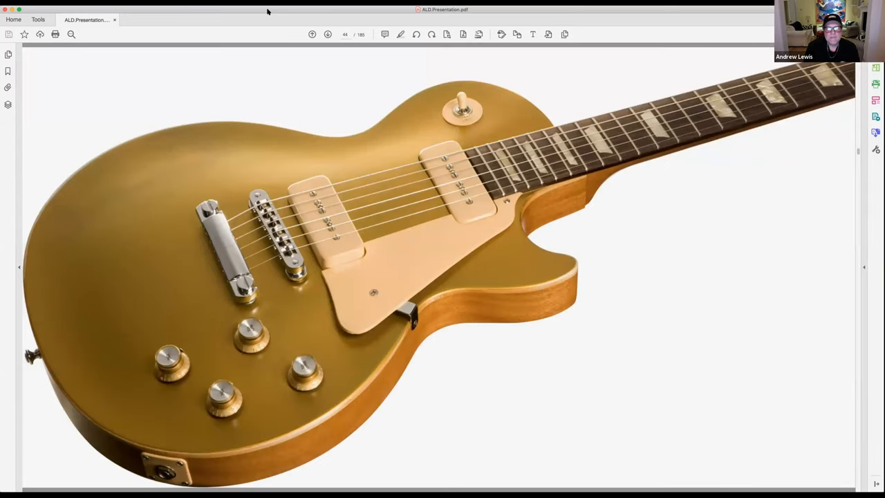
key(Right)
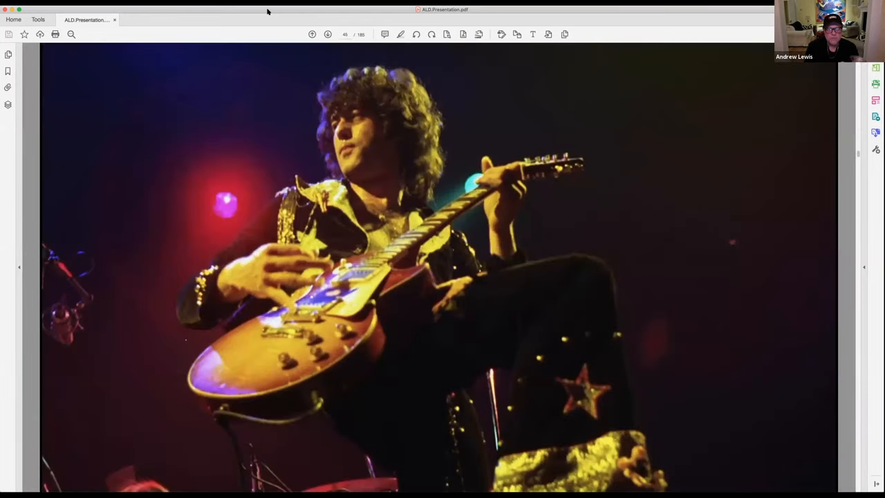
key(Right)
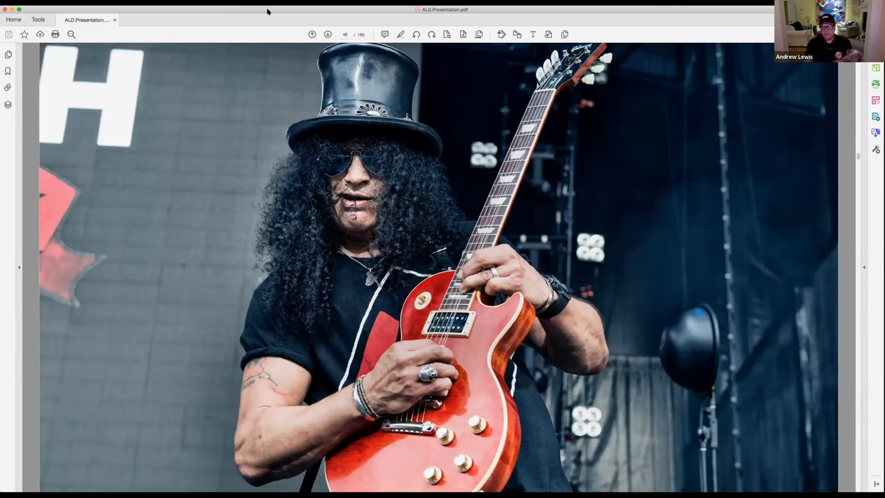
key(Right)
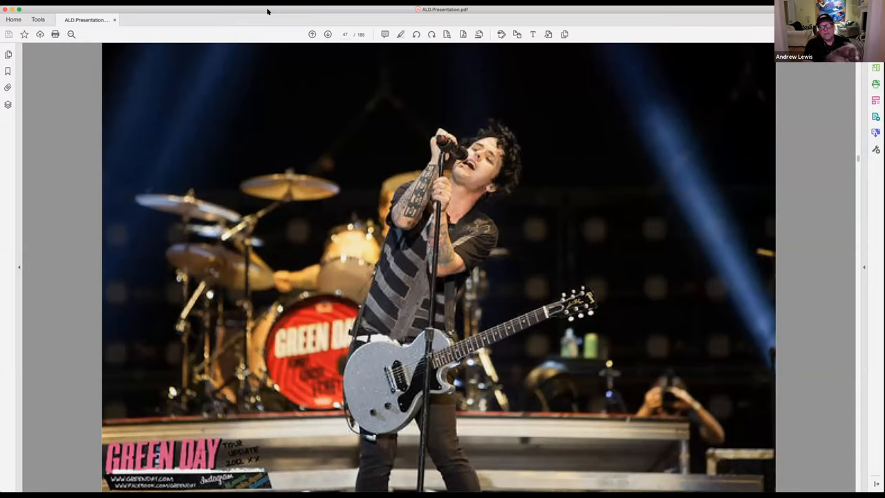
Step: Page past the childhood portrait through the run of singer photo slides
key(Right)
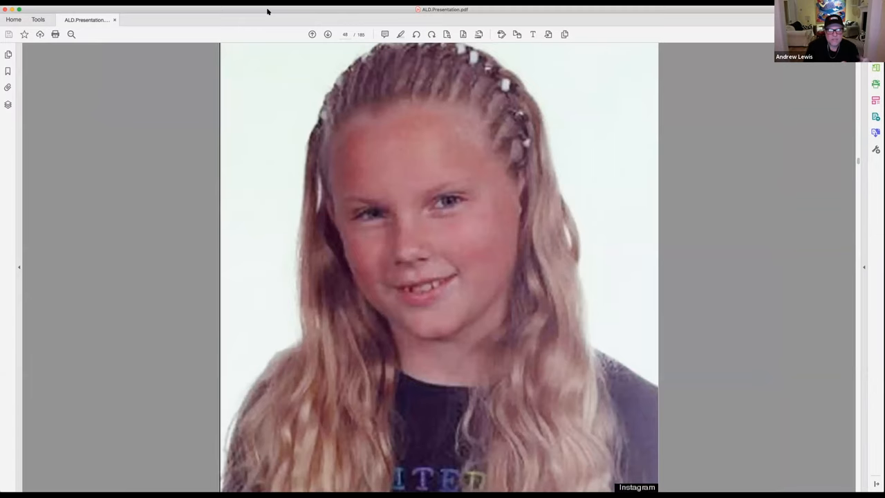
key(Right)
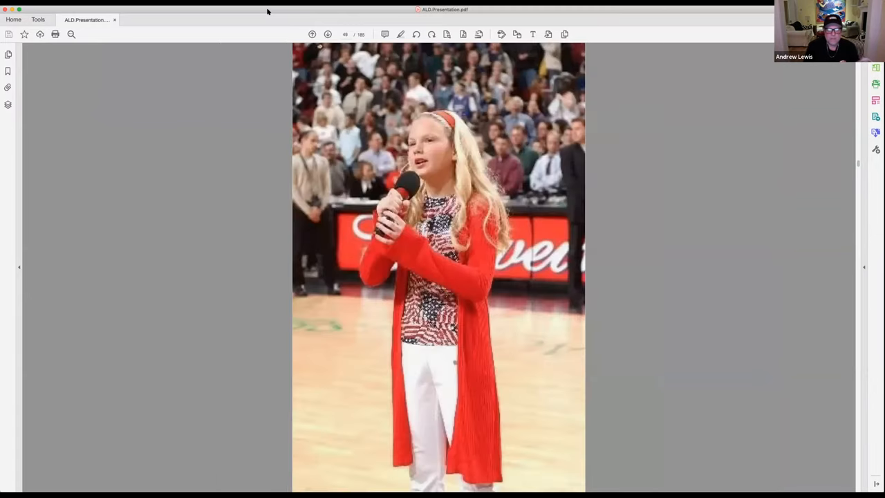
key(Right)
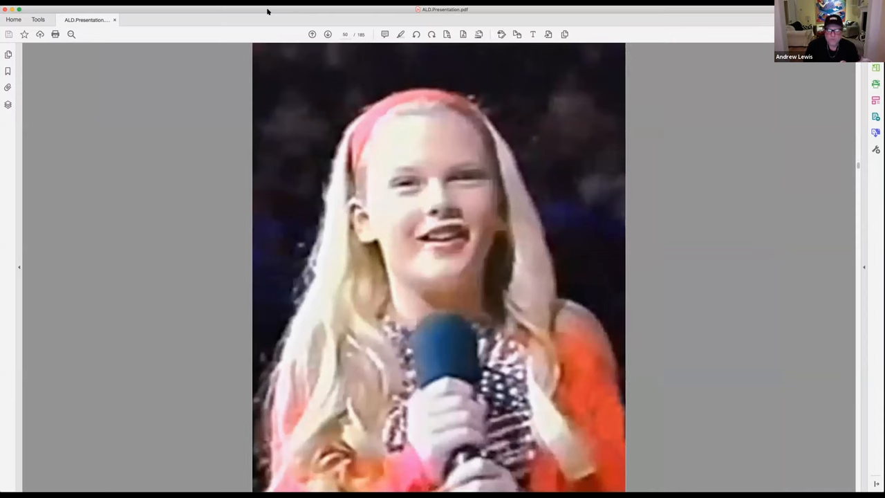
key(Right)
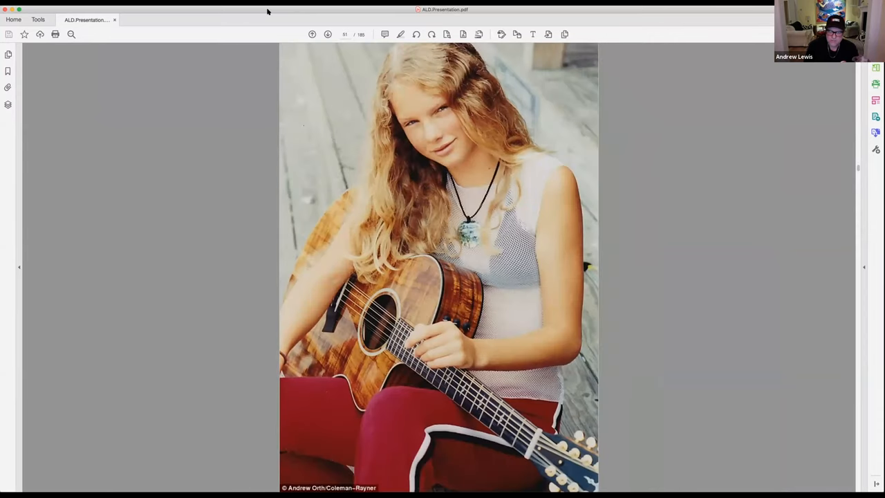
key(Right)
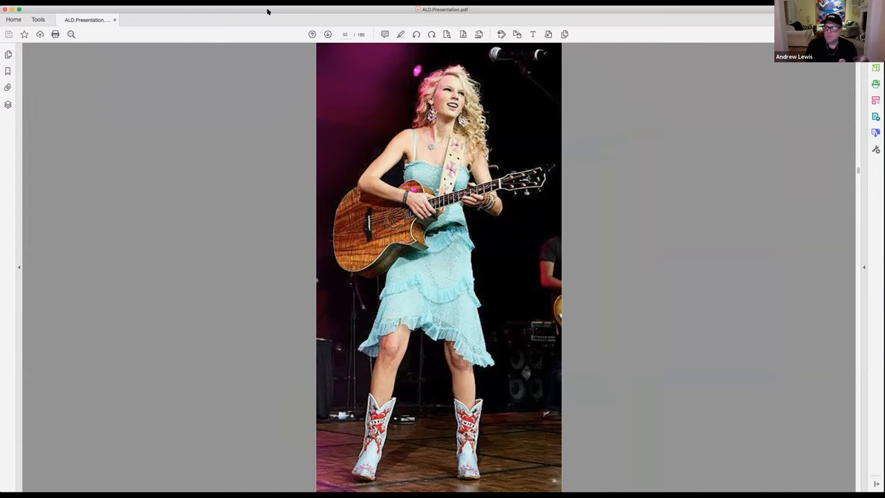
Step: Continue through the remaining photos to the wooden-cased Apple Computer slide
key(Right)
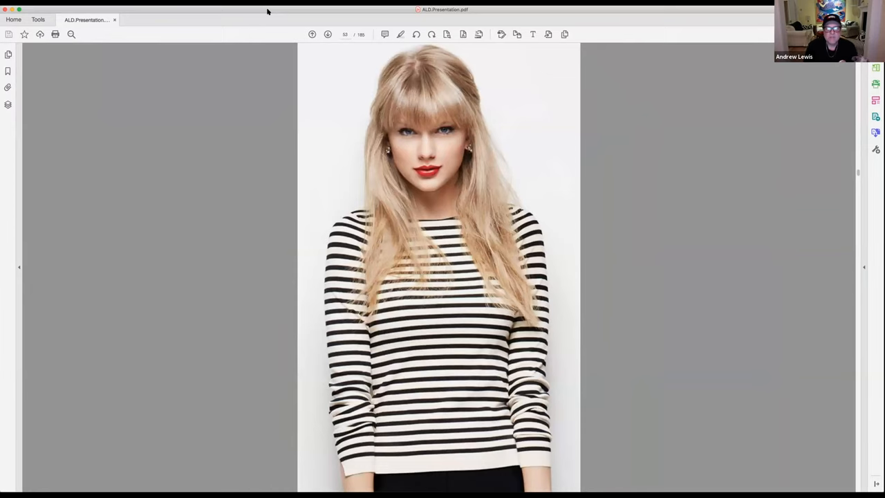
key(Right)
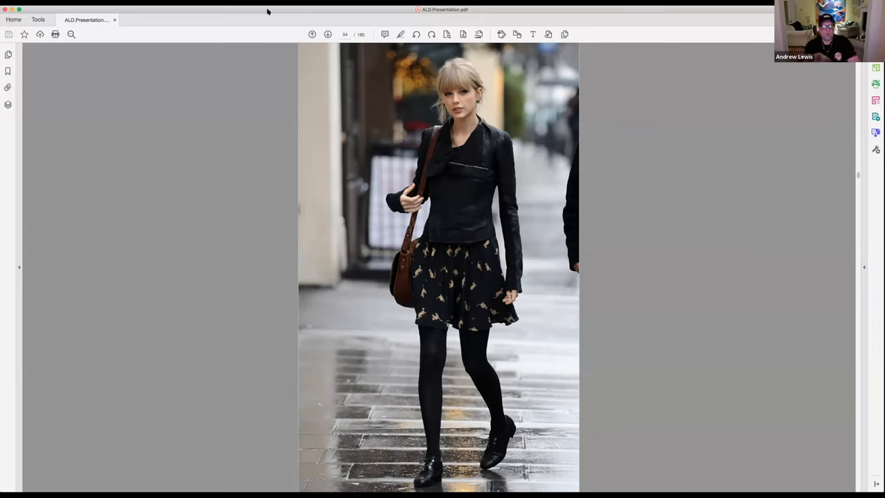
key(Right)
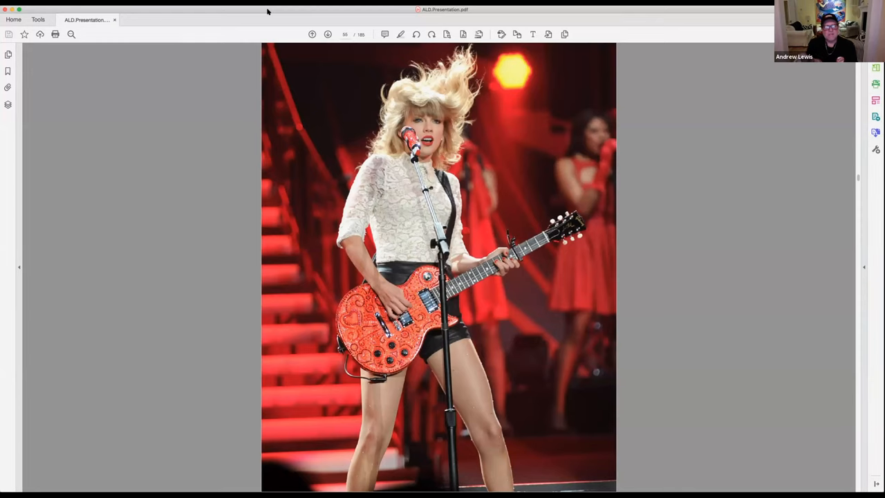
key(Right)
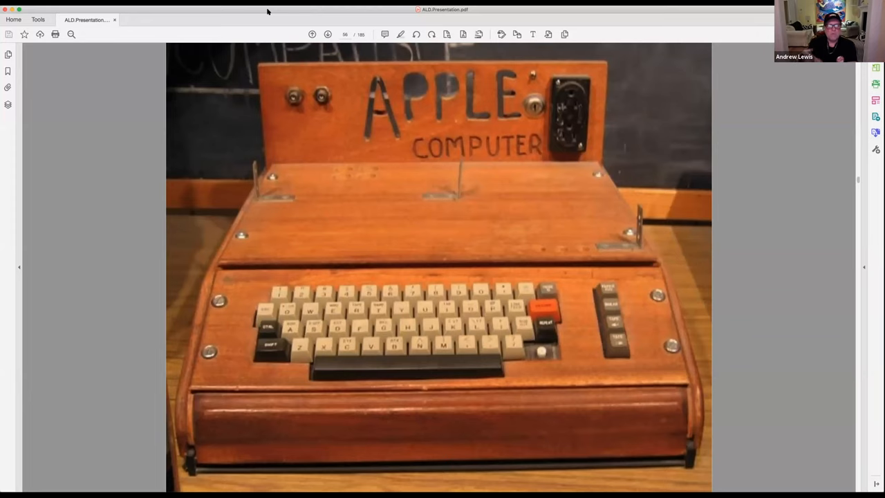
Step: Advance through the Apple computer slides following the Lisa photo
key(Right)
key(Right)
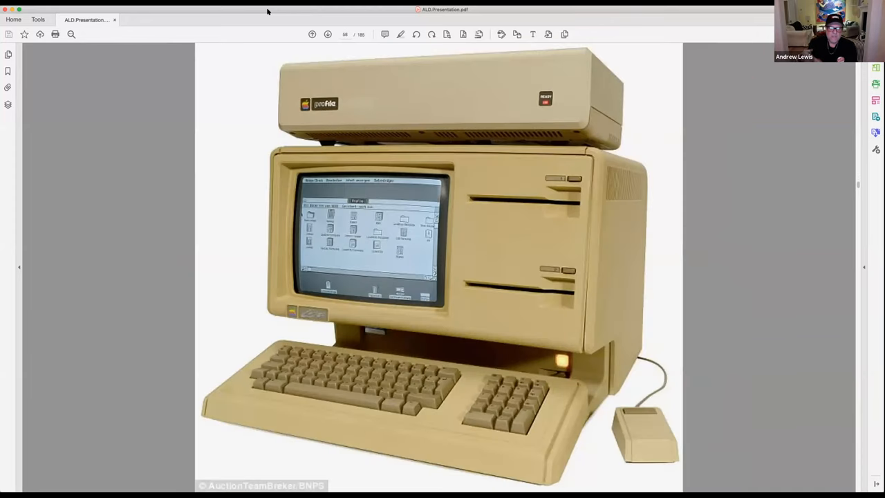
key(Right)
key(Right)
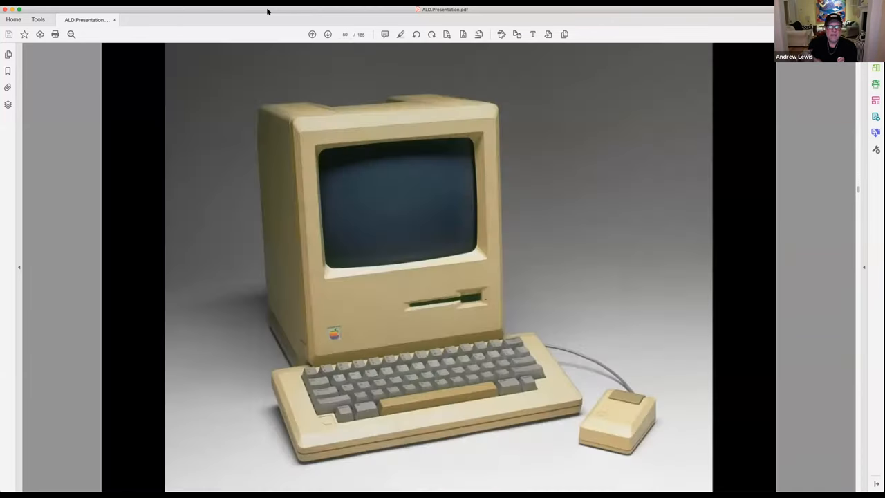
key(Right)
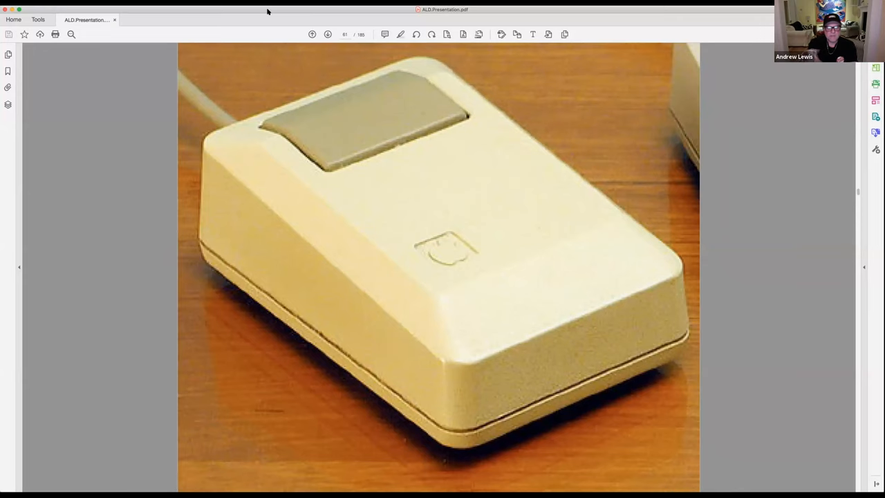
key(Right)
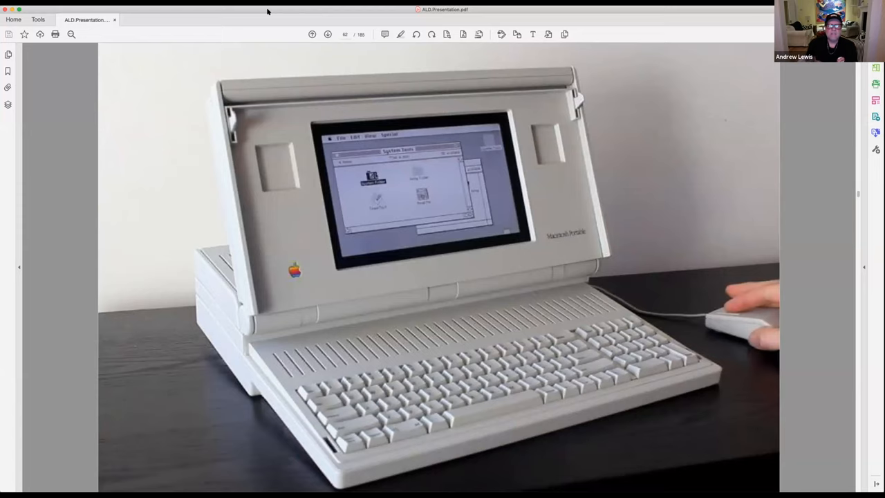
key(Right)
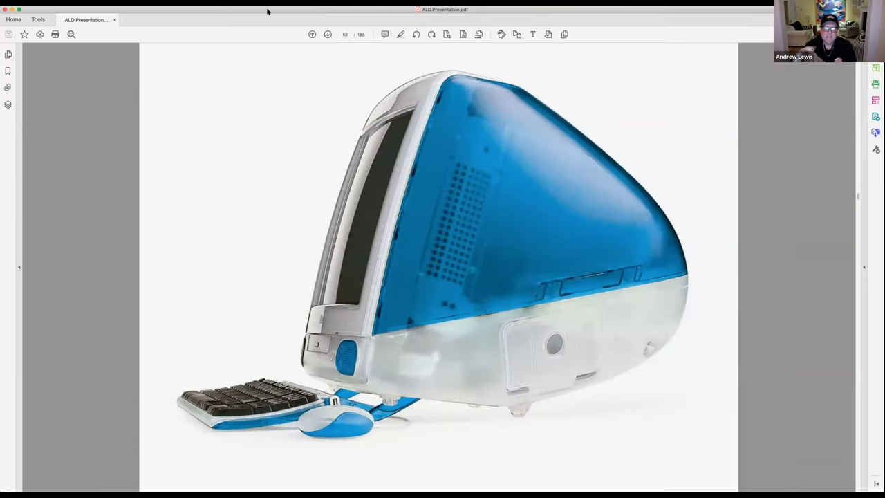
Step: Continue past the five coloured iMacs, iBook and Cube desk setup to the iMac desk photo
key(Right)
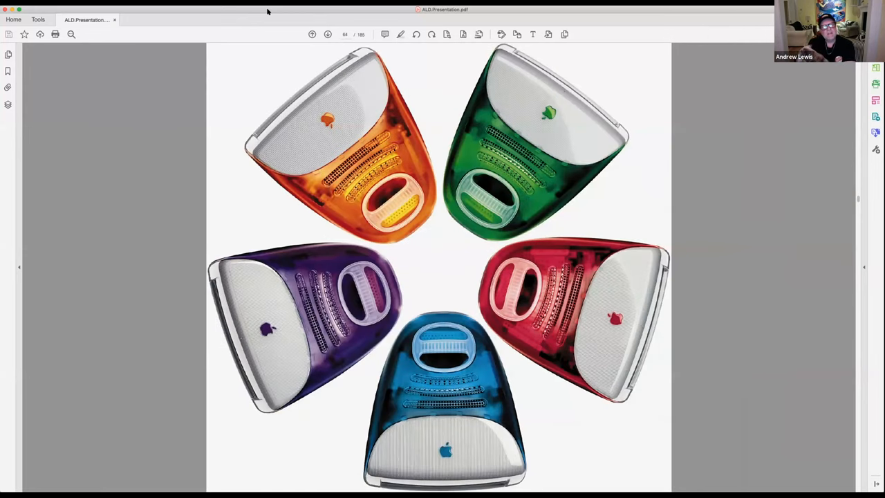
key(Right)
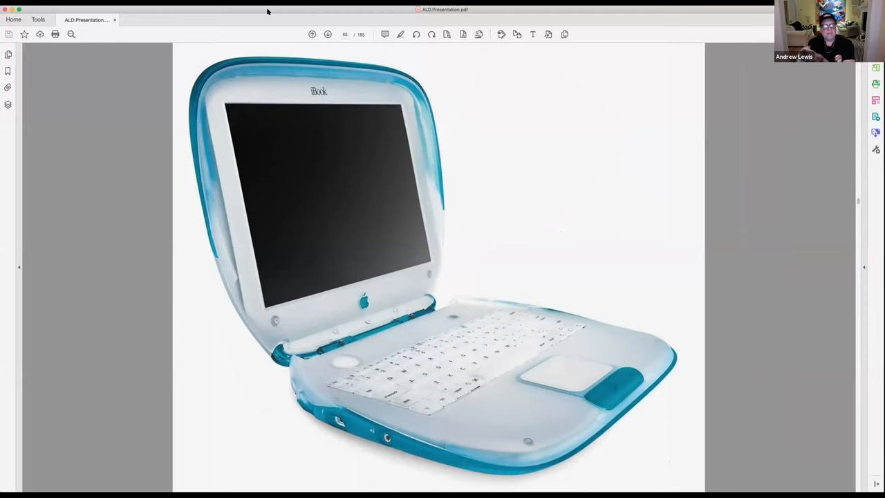
key(Right)
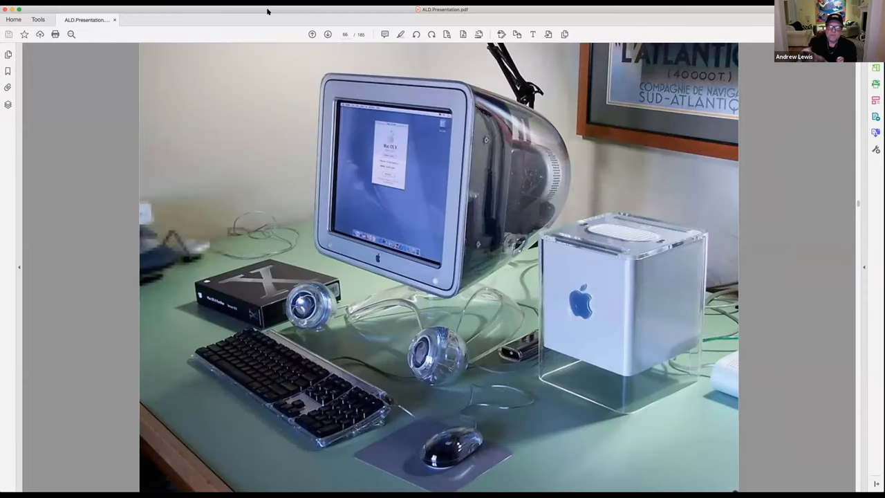
key(Right)
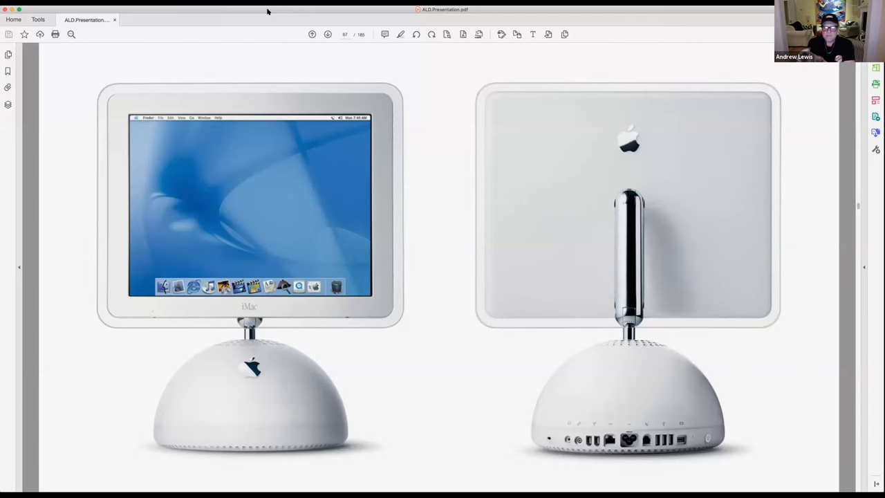
key(Right)
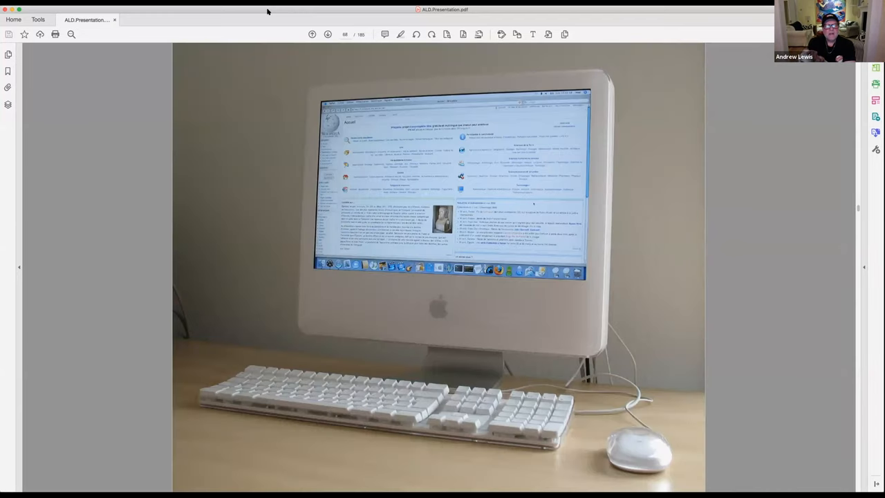
Step: Page past the Power Mac tower, clear speakers setup and aluminium tower to the QuickTake 200 camera
key(Right)
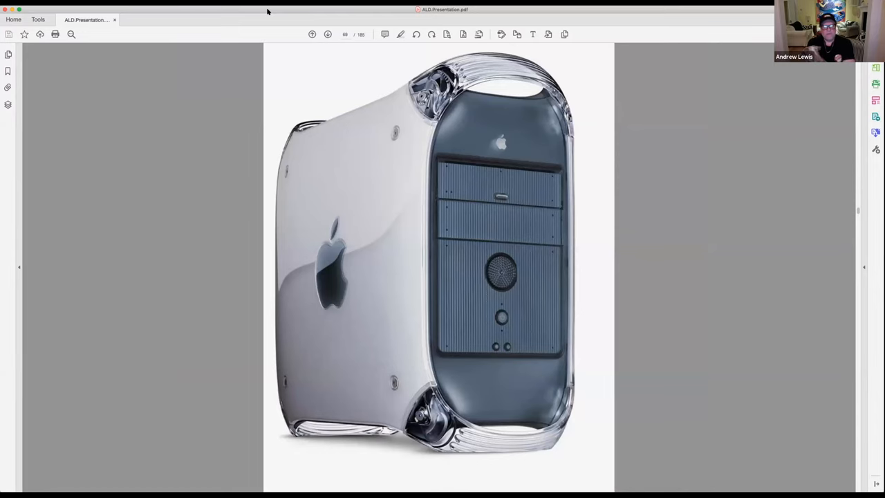
key(Right)
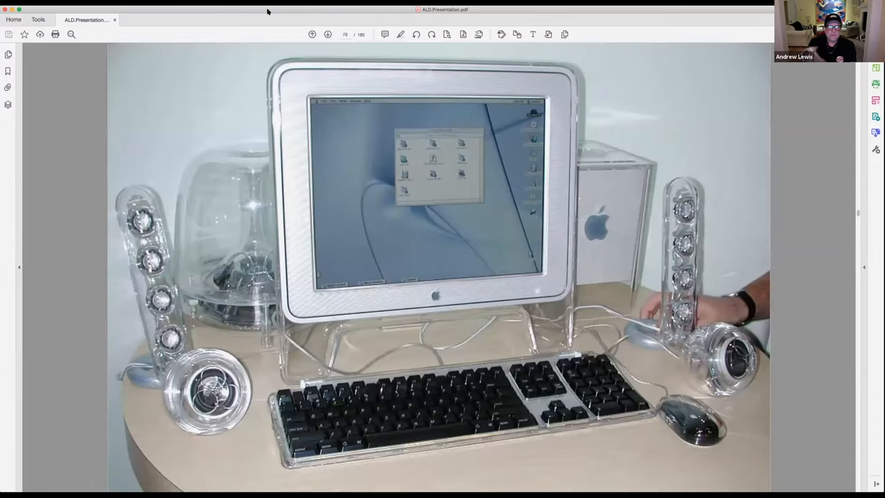
key(Right)
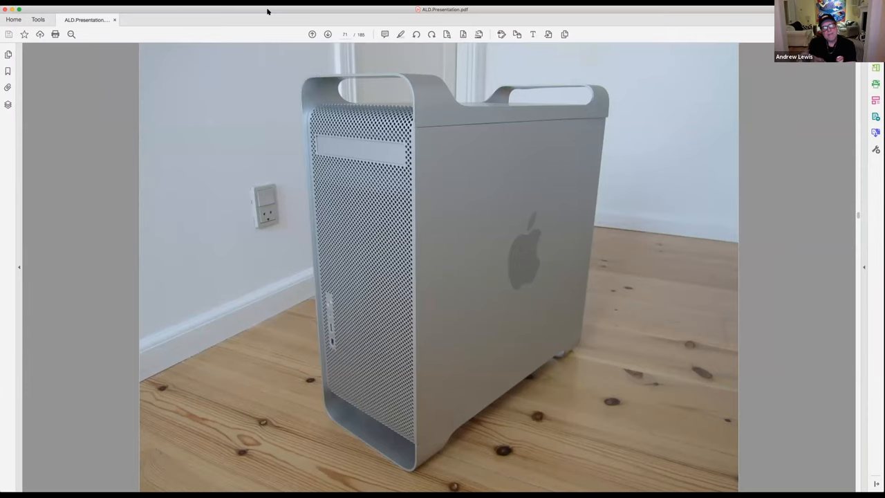
key(Right)
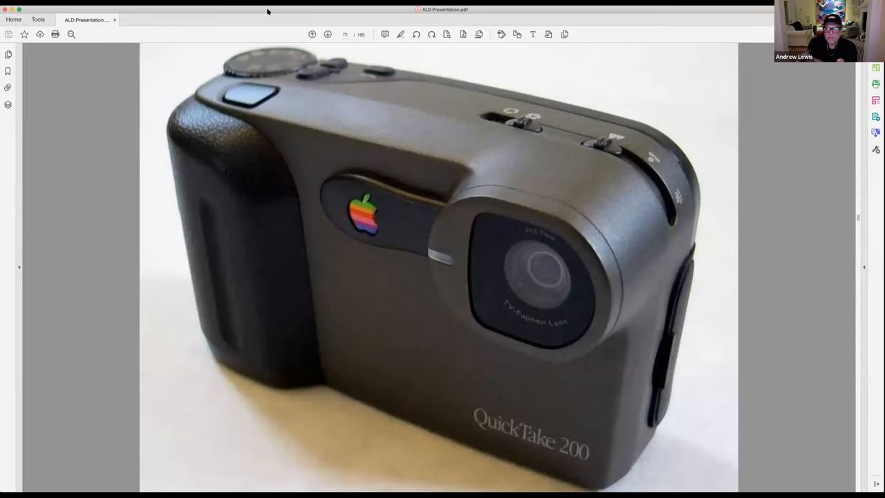
Step: Advance past the Newton MessagePad and lightbulb slides and the single iPod to the iPod lineup
key(Right)
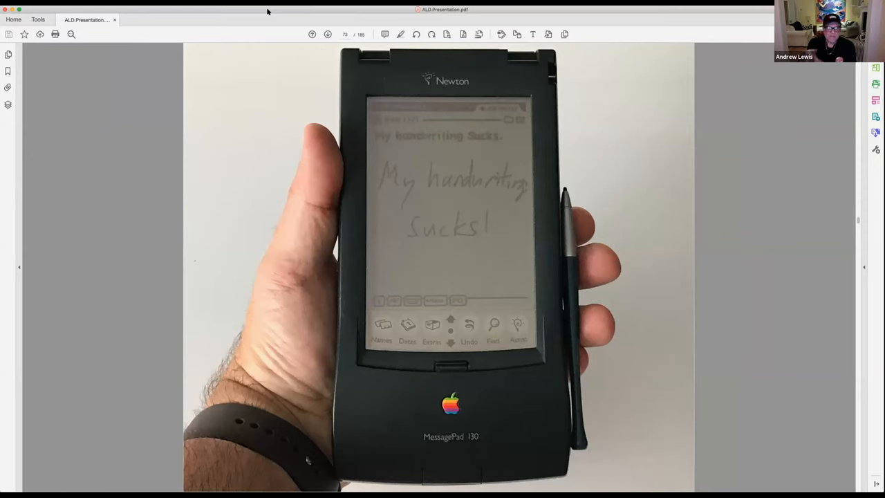
key(Right)
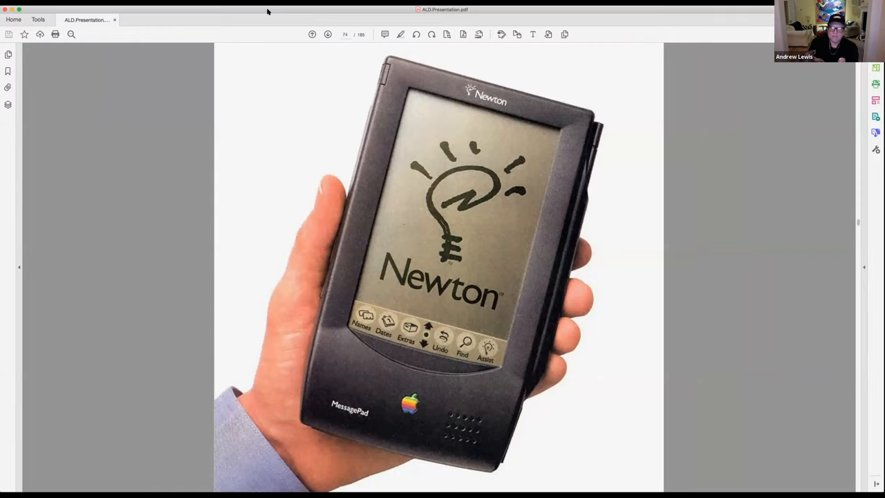
key(Right)
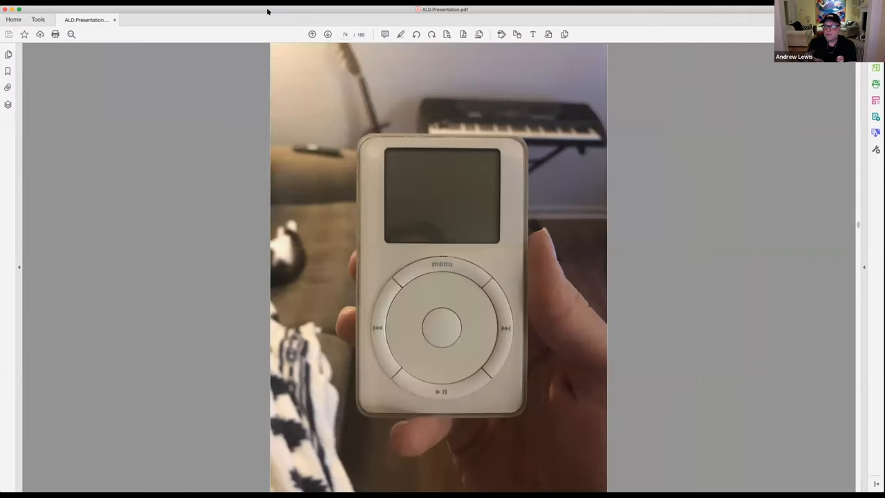
key(Right)
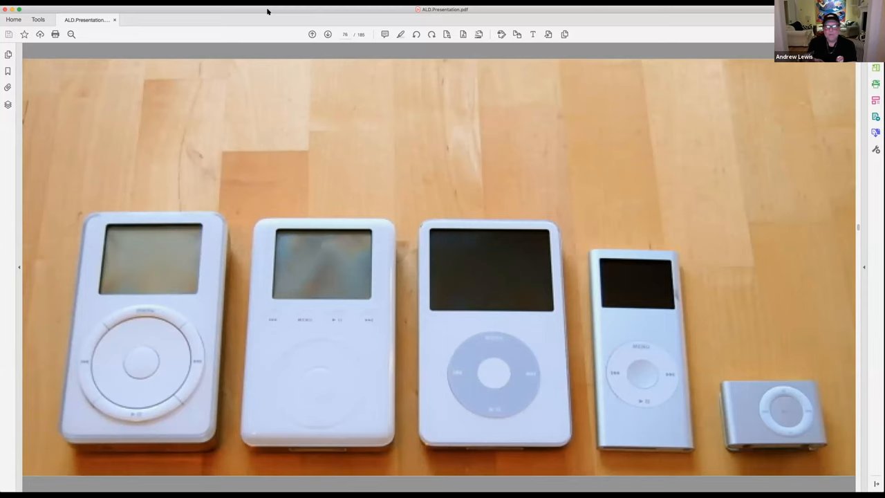
Step: Continue through the iPhones, iPad with keyboard and tablet concept to the pink 'Get off your lazy fat ass' slide
key(Right)
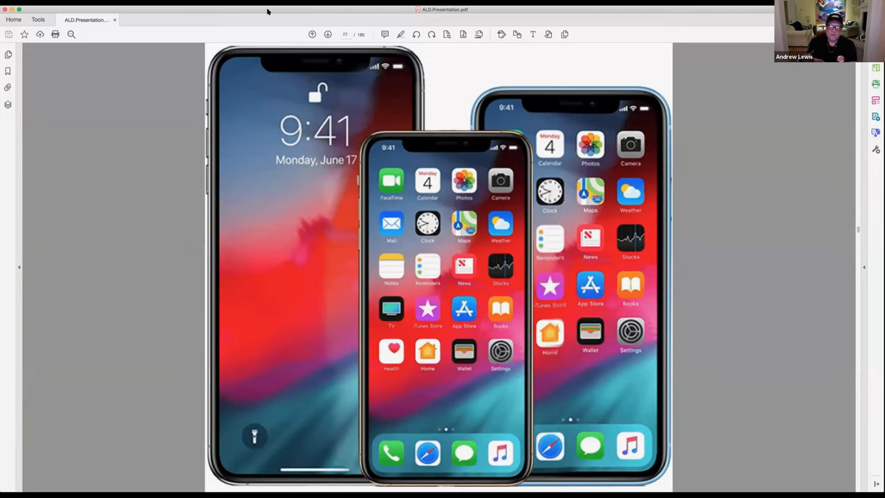
key(Right)
key(Right)
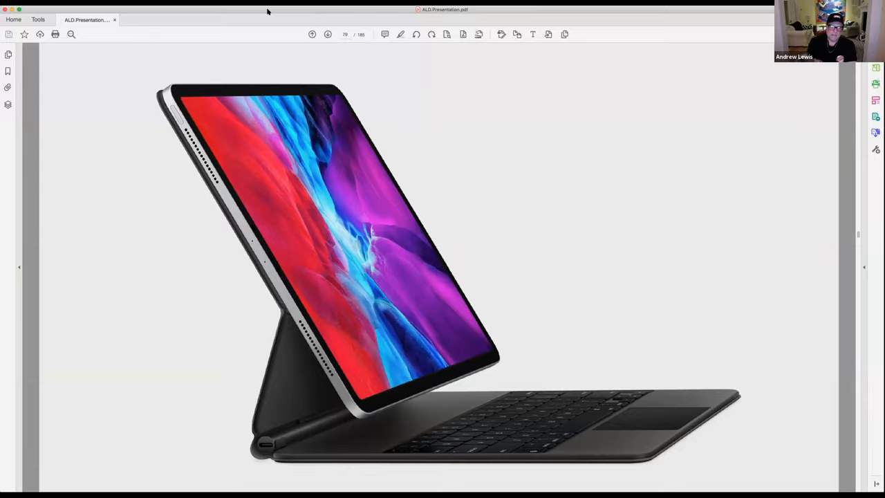
key(Right)
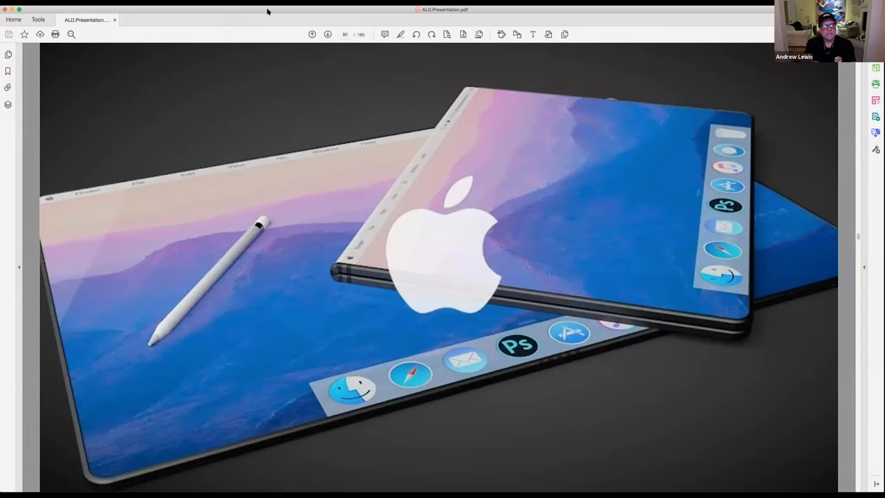
key(Right)
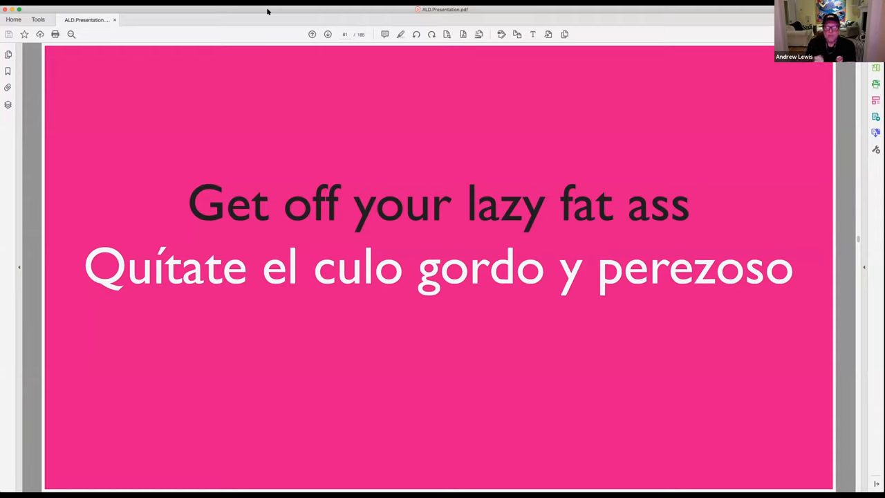
Step: Advance past the Susi garlic press and toucan posters to the red peace-sign fly swatter slide
key(Right)
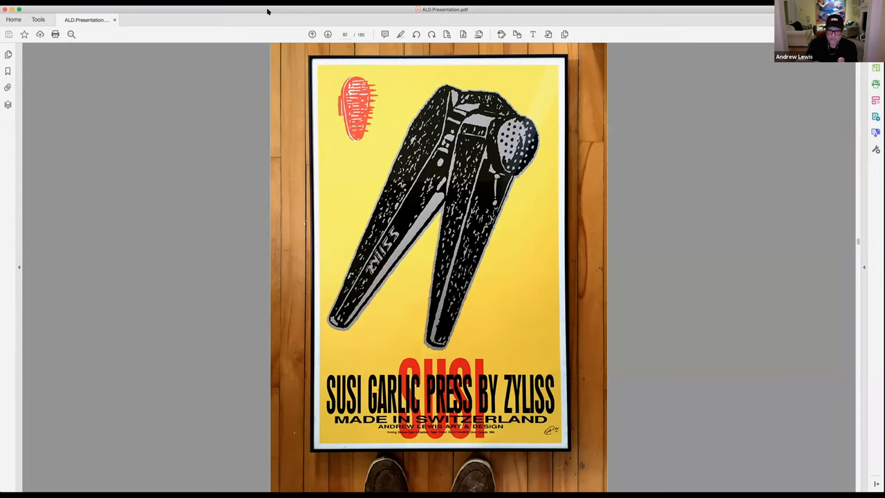
key(Right)
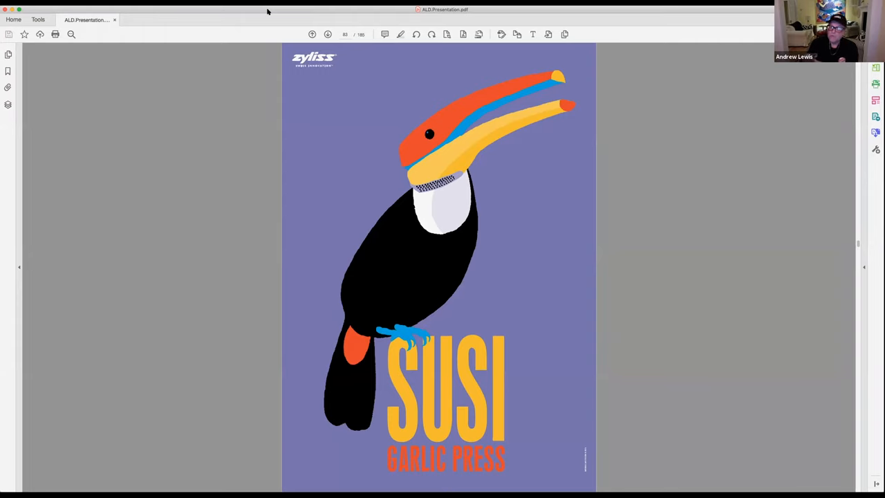
key(Right)
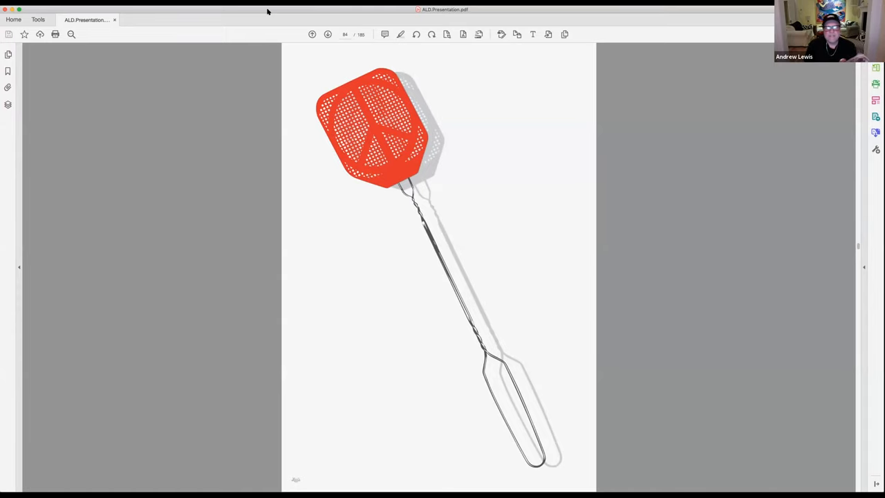
Step: Page past the painted fist and middle finger sculptures to the RESIST and RESISTENCIA posters
key(Right)
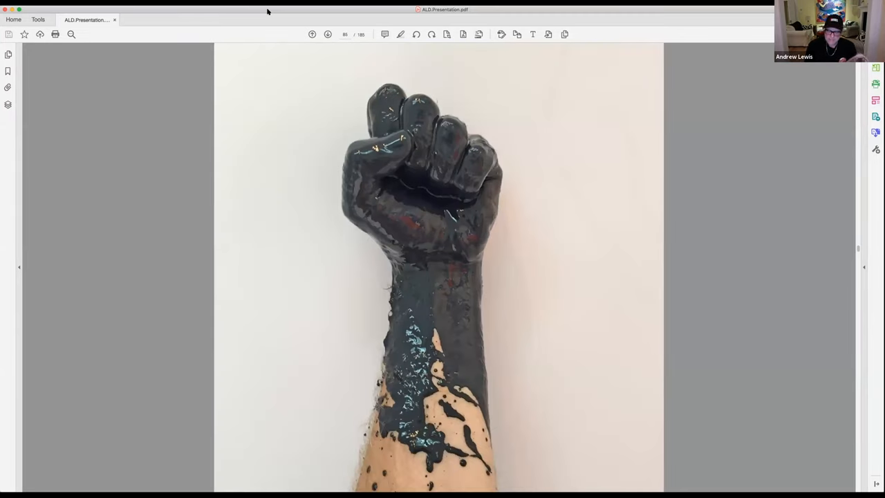
key(Right)
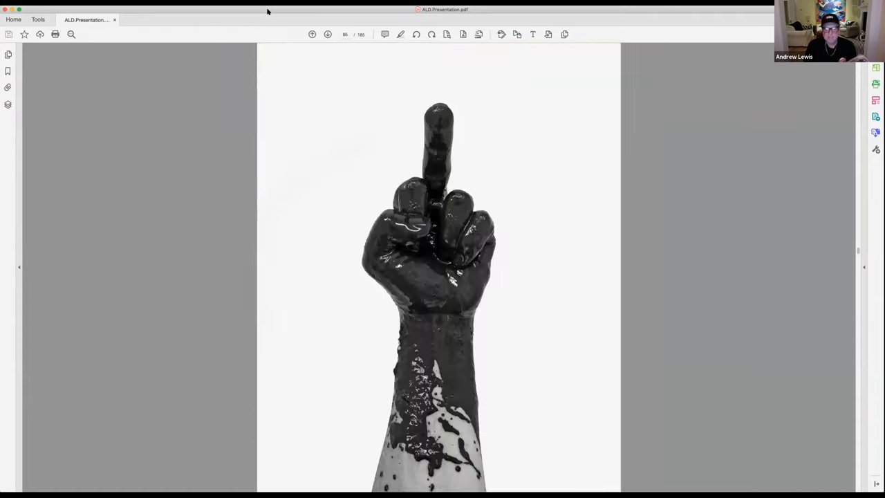
key(Right)
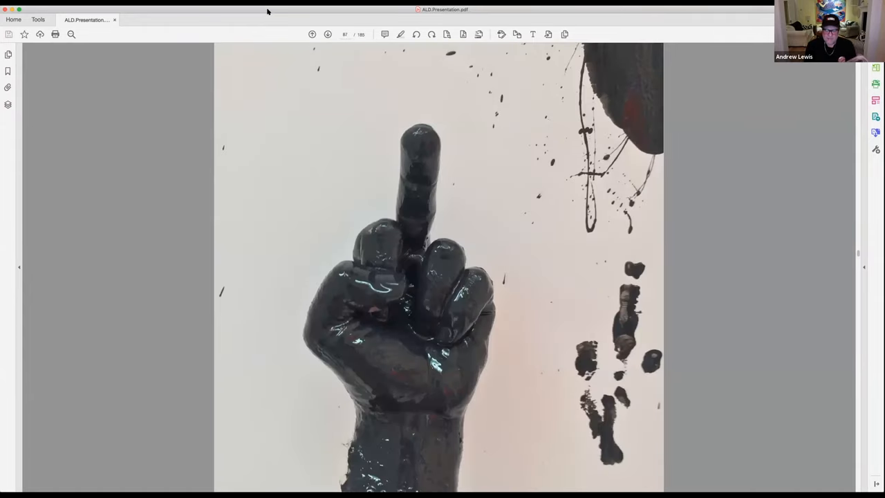
key(Right)
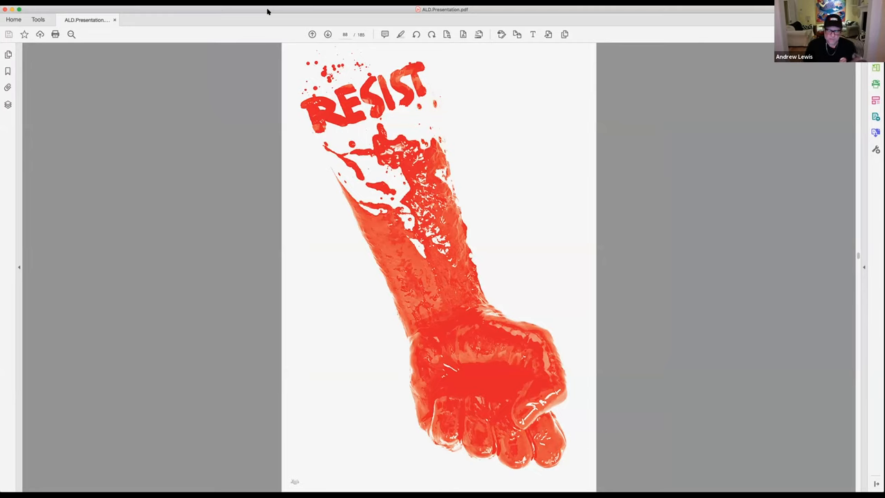
key(Right)
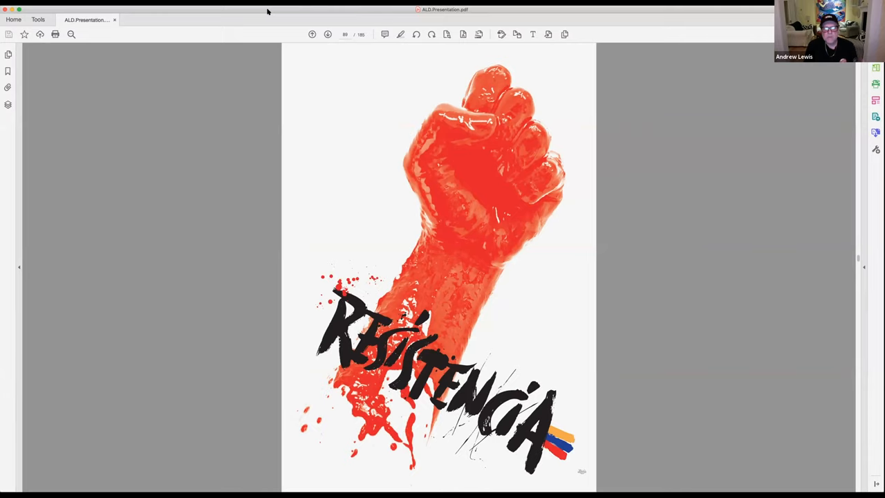
Step: Step through the hammer photo, halftone and orange hammer posters and the WAR and PEACE seesaw to the trapeze poster
key(Down)
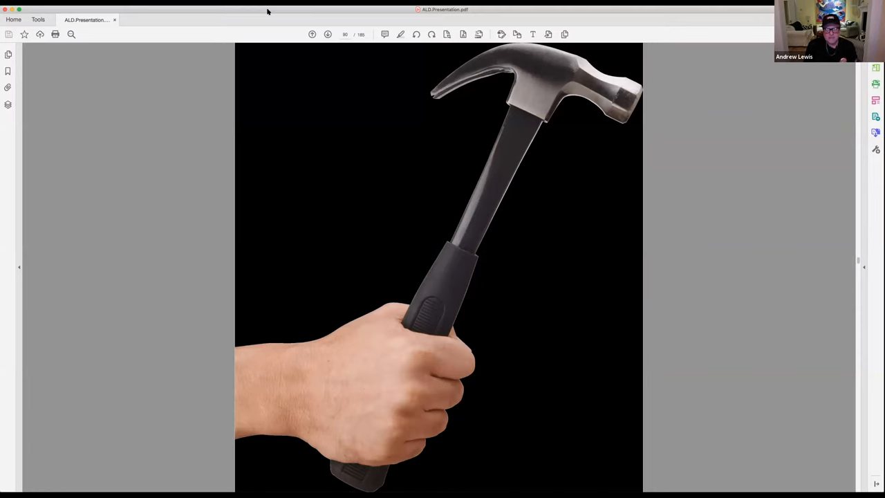
key(Down)
key(Up)
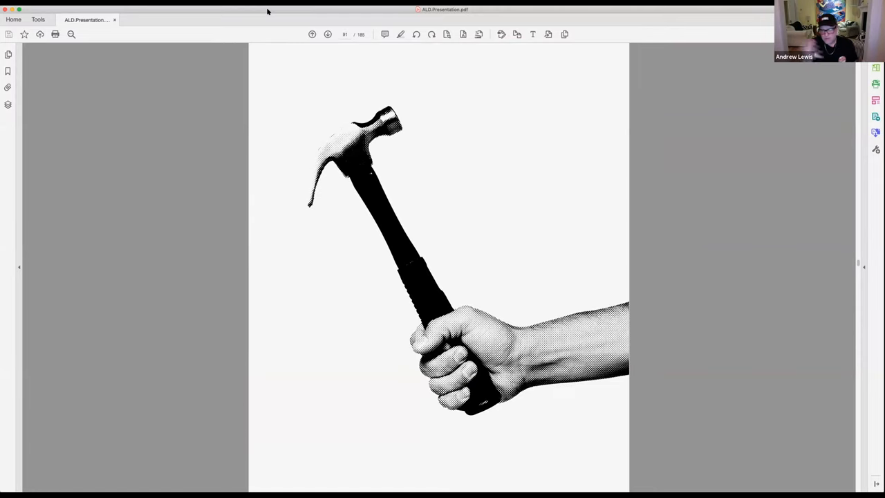
key(Down)
key(Down)
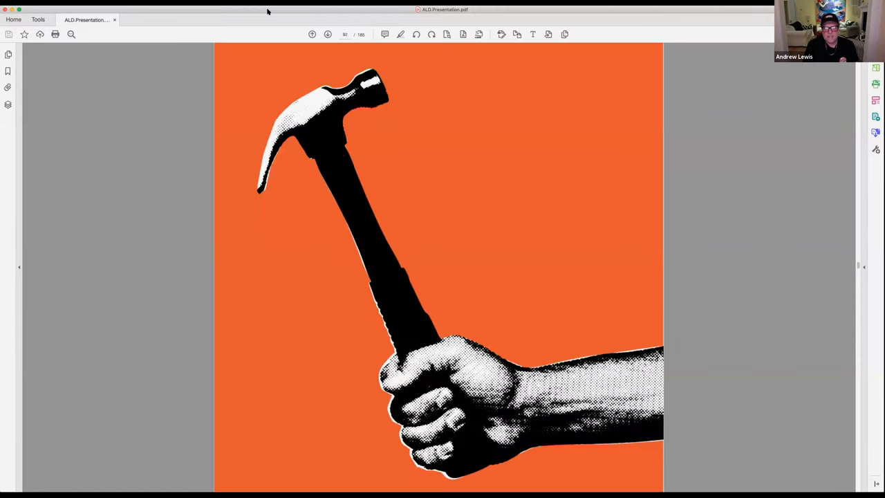
key(Down)
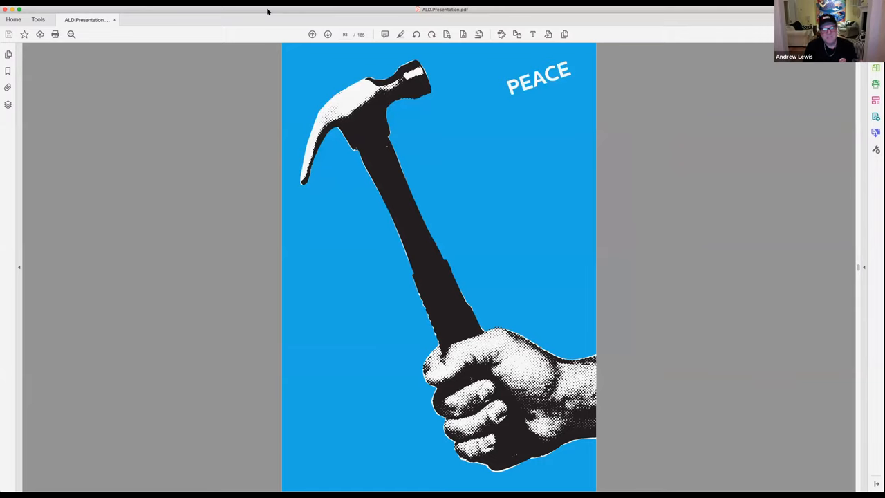
key(Down)
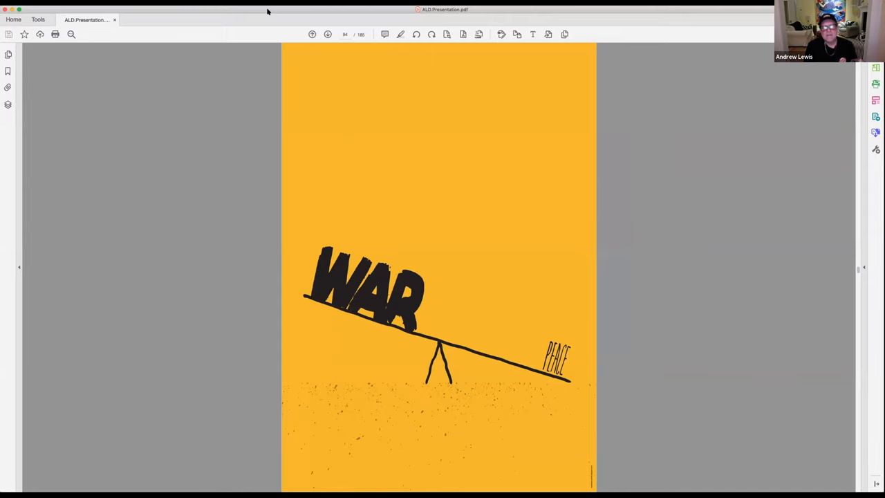
key(Right)
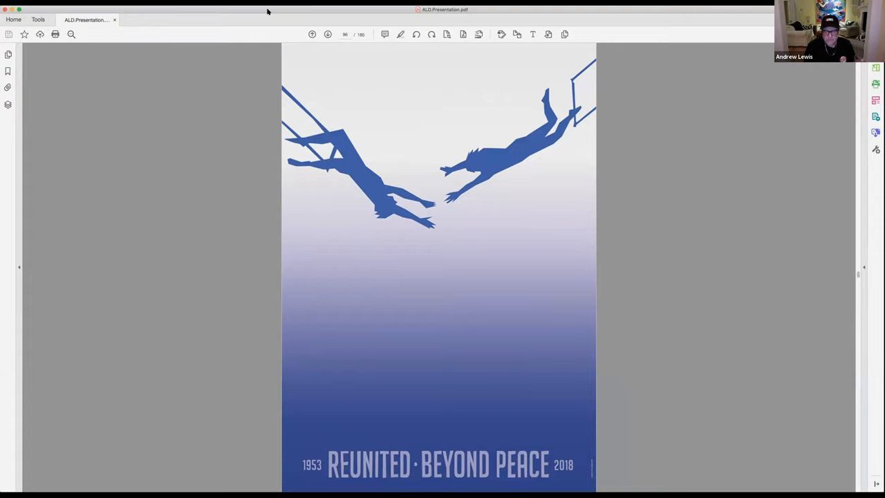
Step: Advance through the trapeze and UNITY slides, the map of Korea and the popsicle poster to the GQ México logo
key(Down)
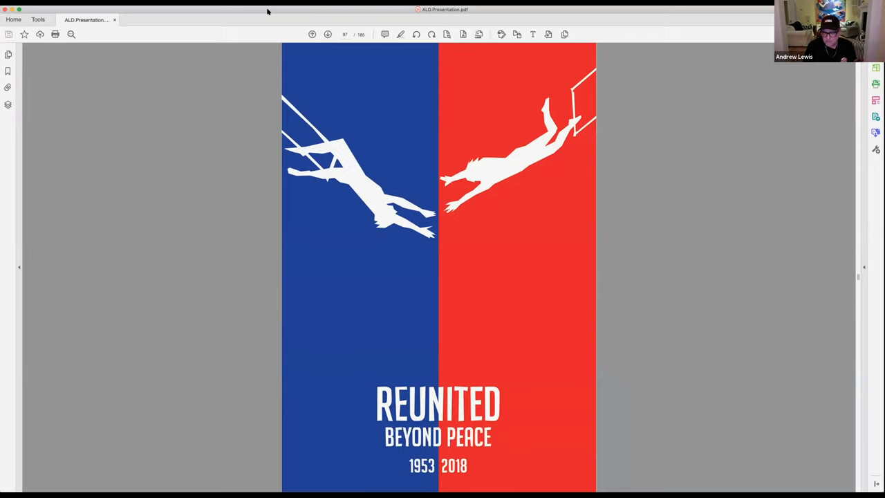
key(Down)
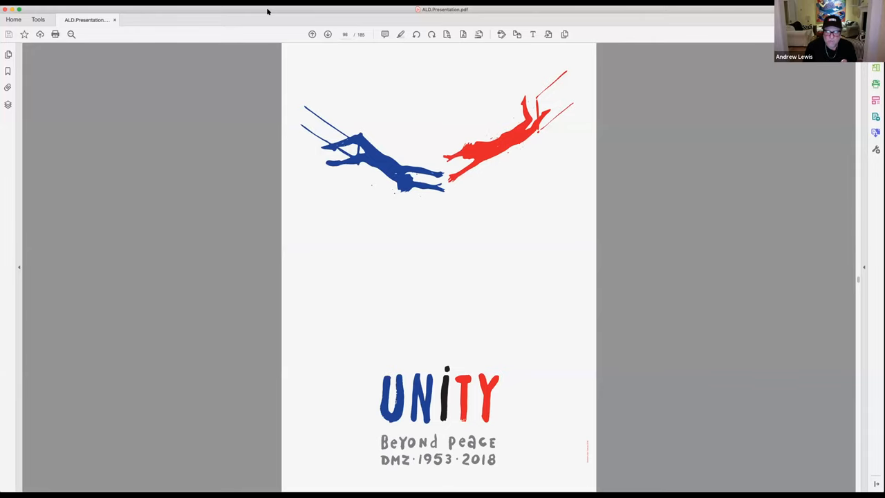
key(Down)
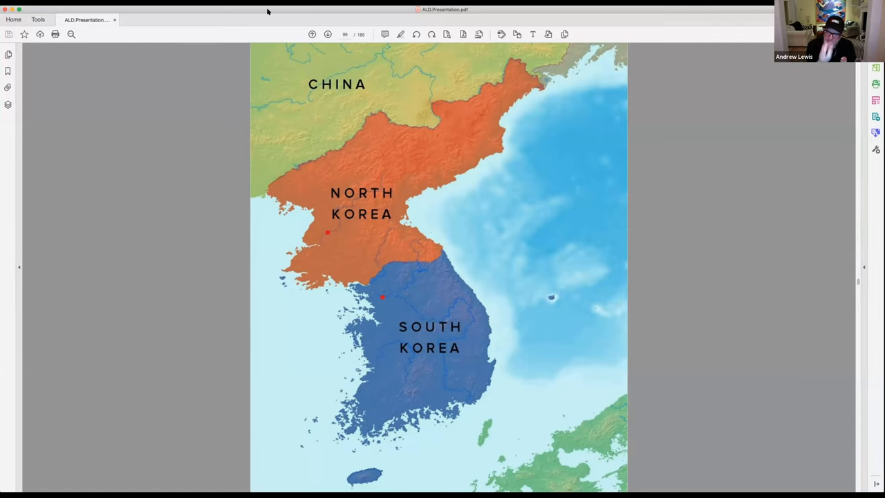
key(Right)
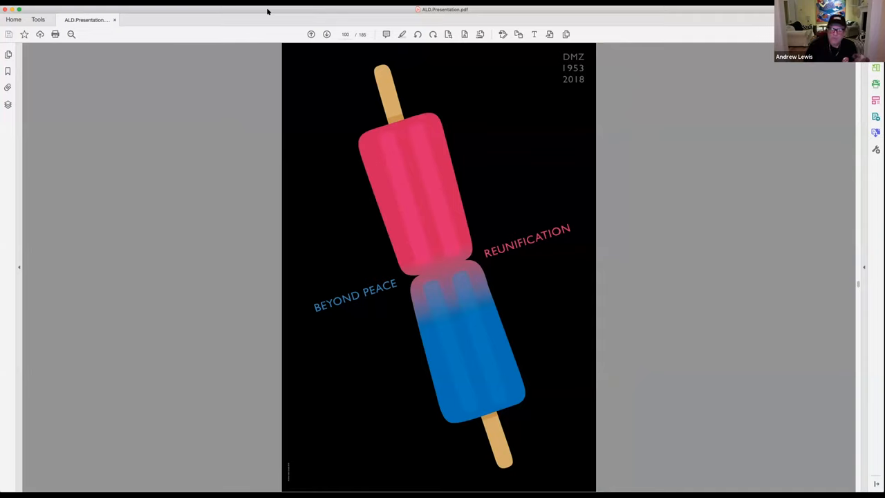
key(Right)
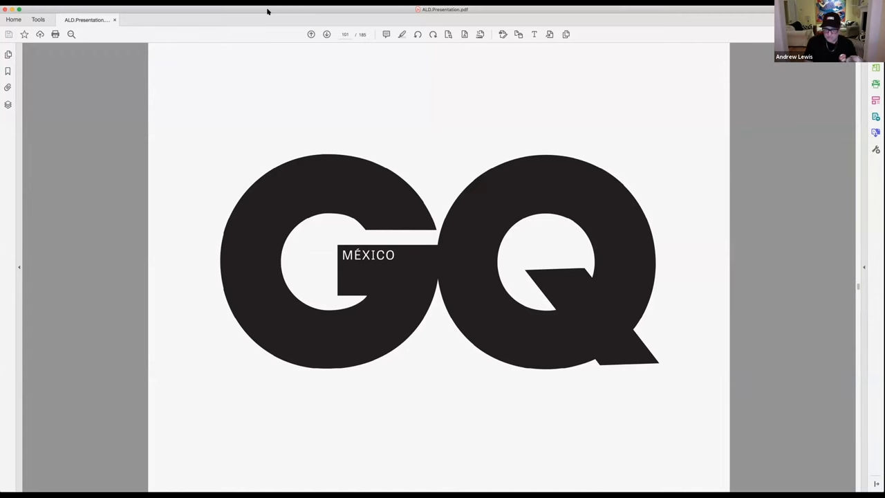
Step: Page through the cactus skull, wrestler mask, tin heart and GQ mask slides to the Mexico 68 Olympic rings poster on page 108
key(Right)
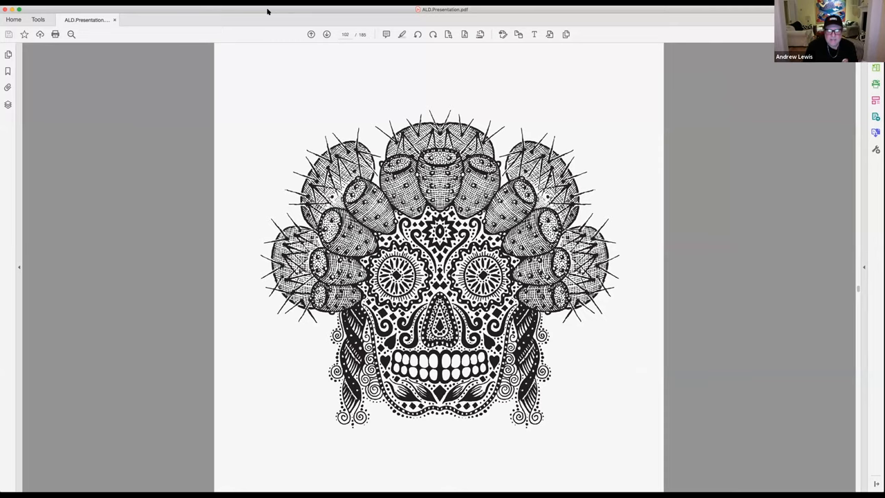
key(Right)
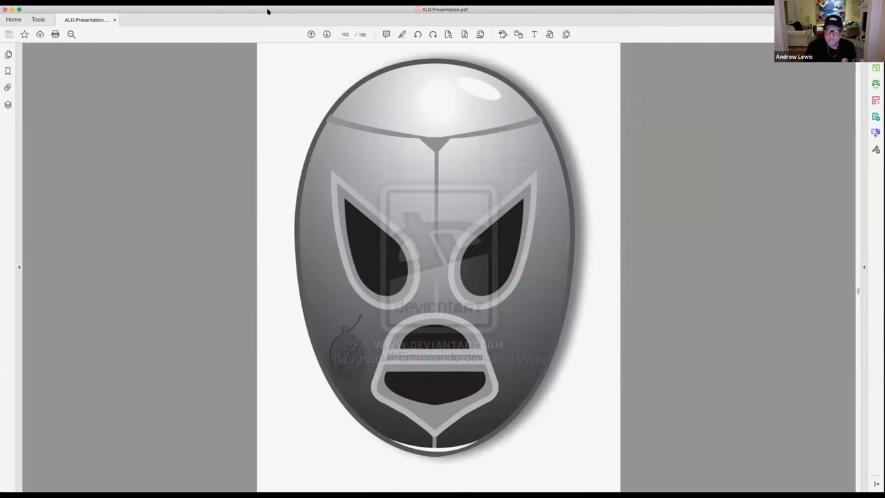
key(Right)
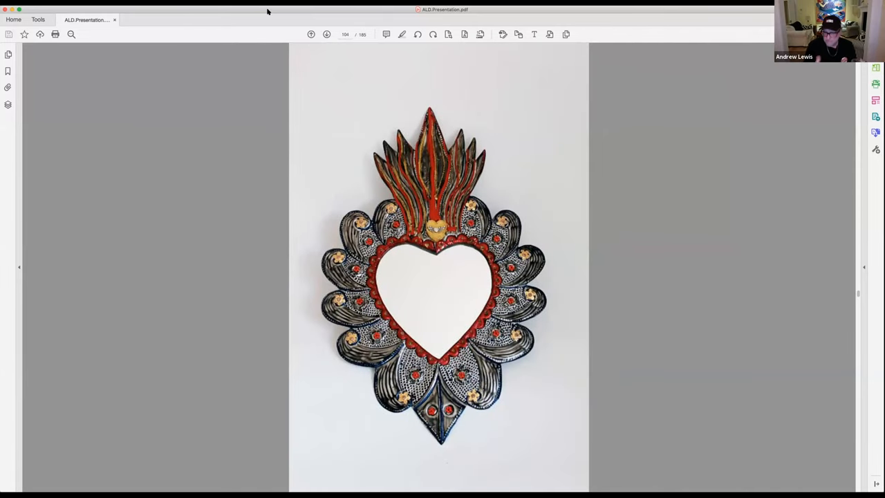
key(Right)
key(Right)
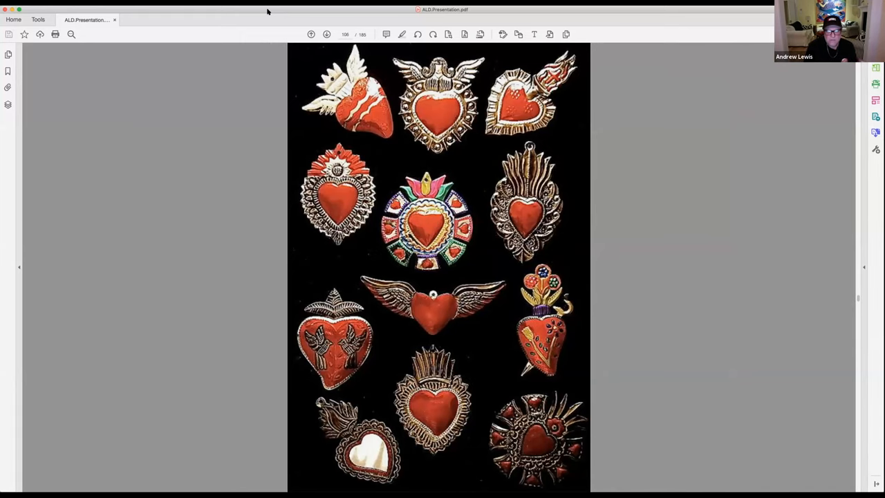
key(Right)
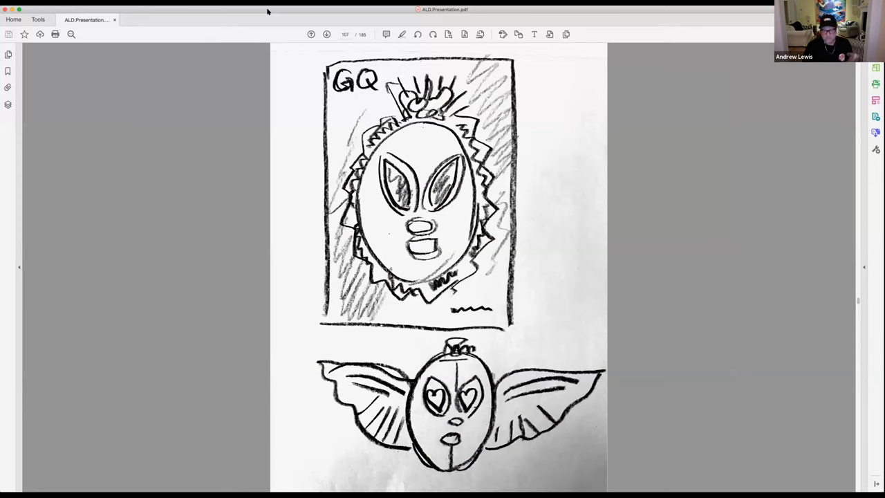
key(Right)
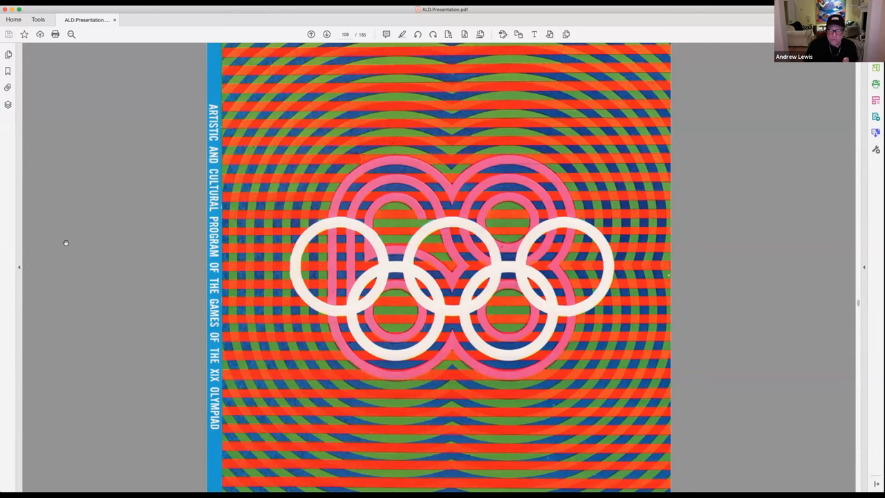
Step: Page through the mannequin and 1960s dress photos past the Olympic logo variations
key(Right)
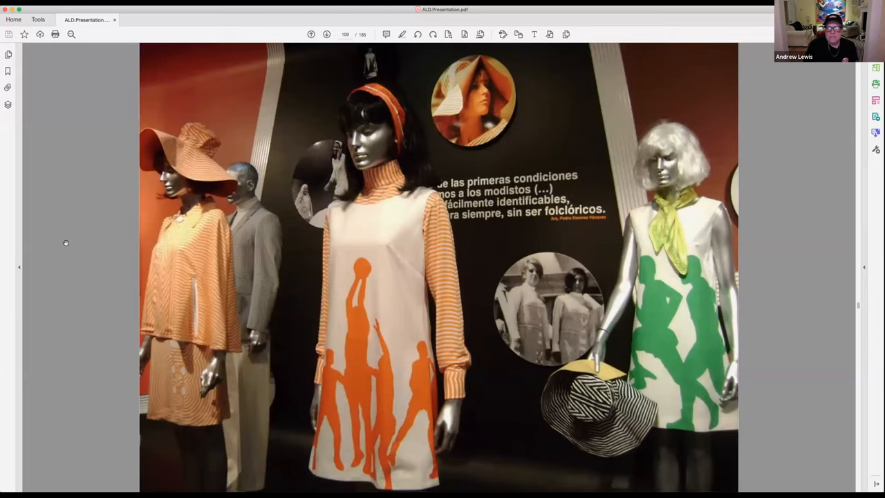
key(Right)
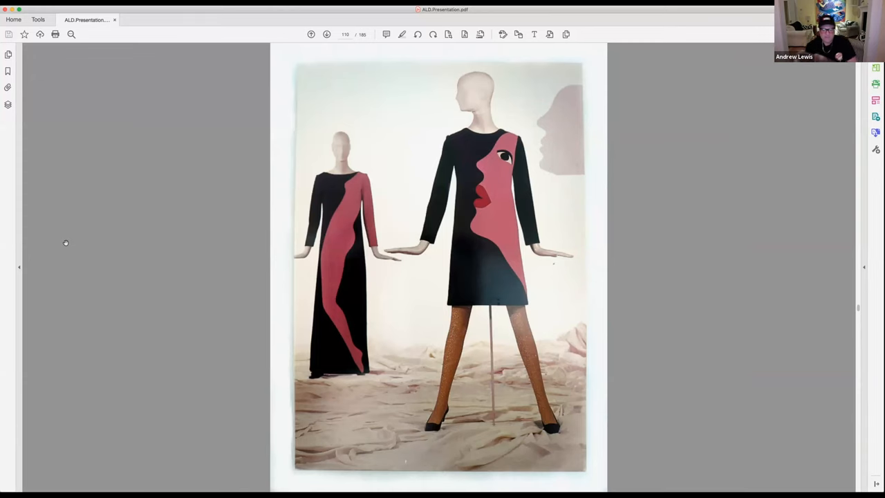
key(Right)
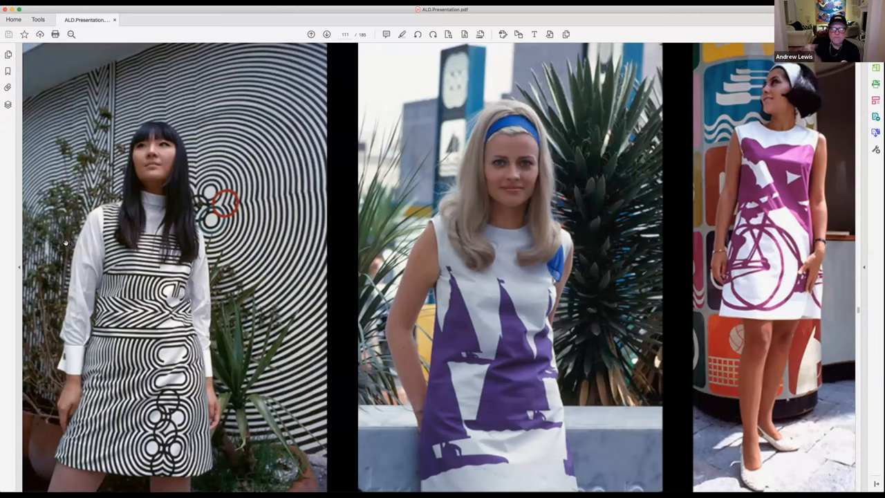
key(Right)
key(Right)
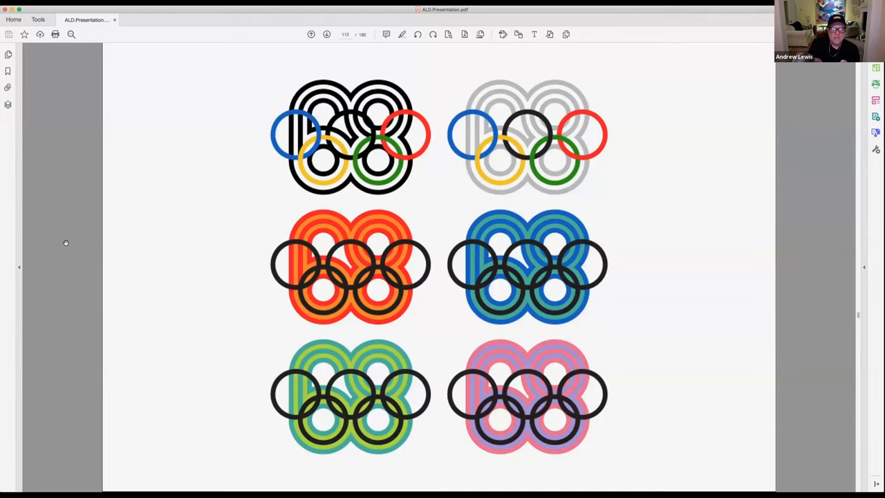
key(Right)
key(Right)
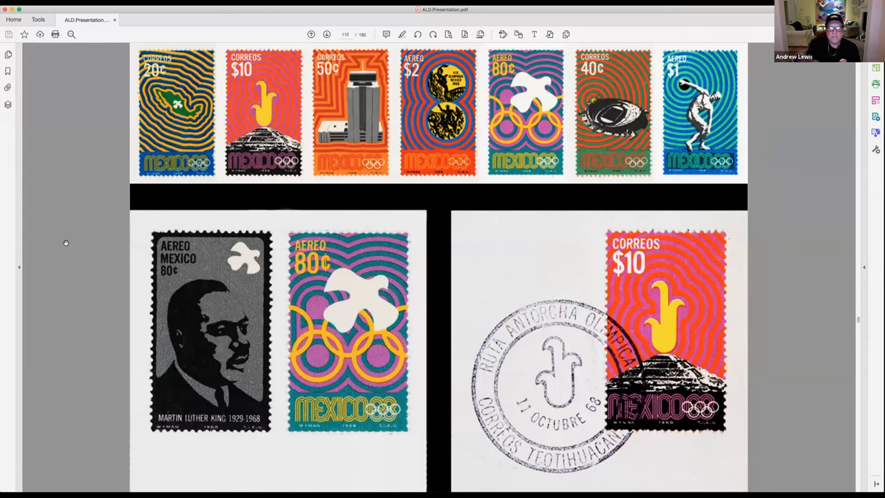
Step: Continue past the stamps, face sketch, GQ cover and pop-art face to the 'Learning to think' title slide on page 122
key(Right)
key(Right)
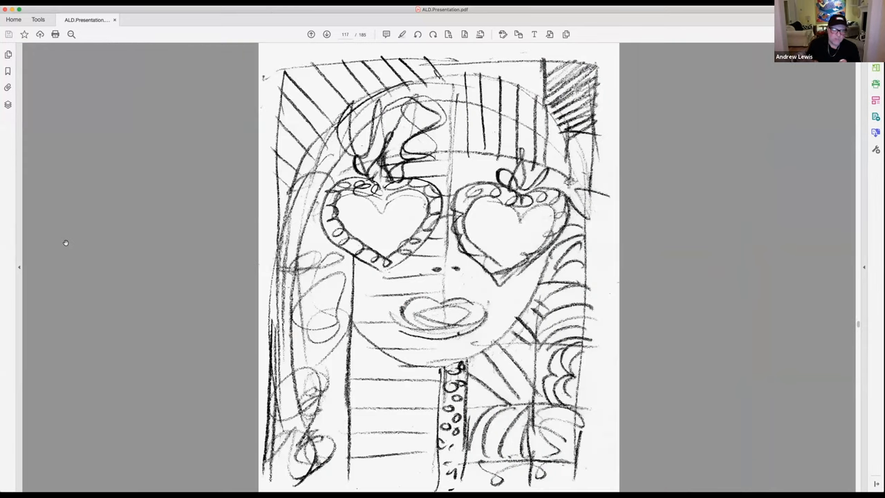
key(Right)
key(Right)
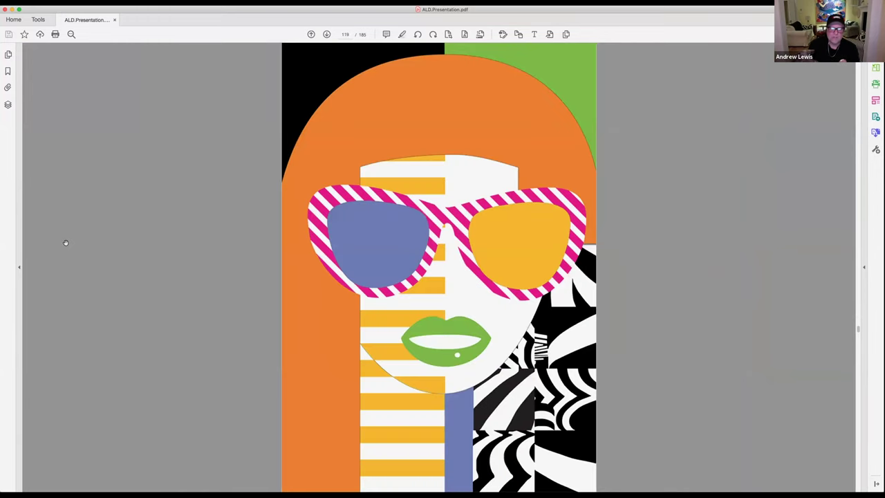
key(Right)
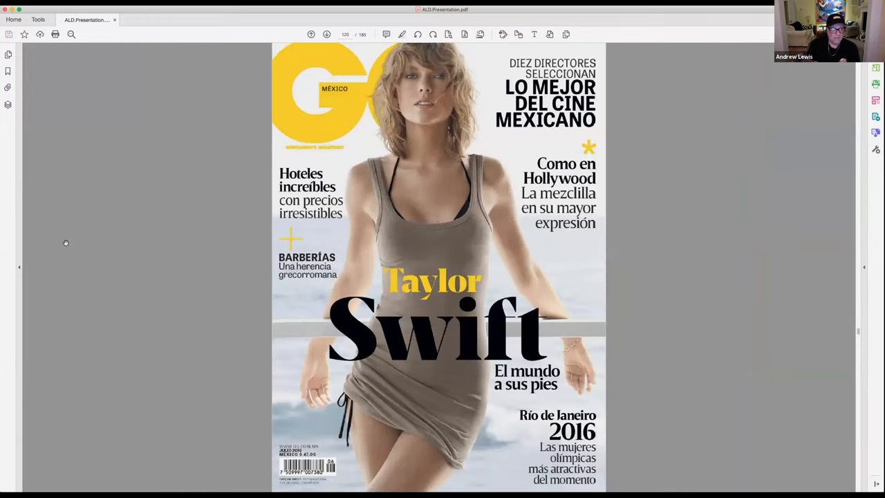
key(Right)
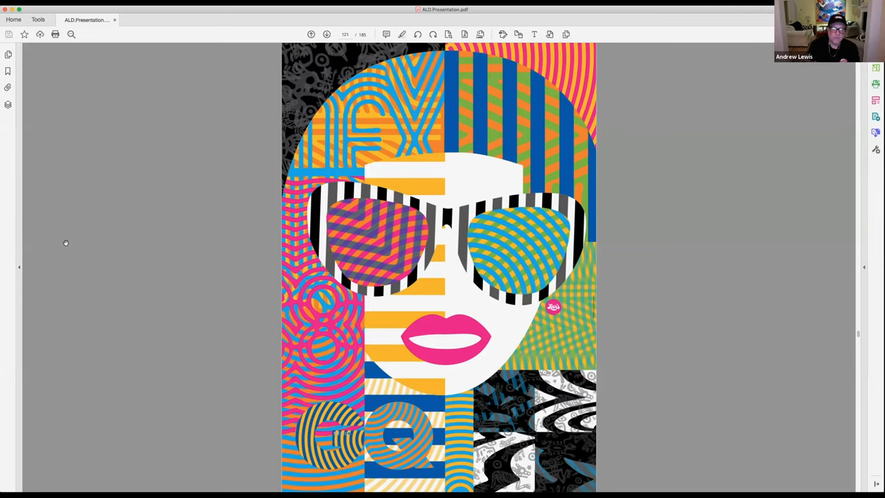
key(Right)
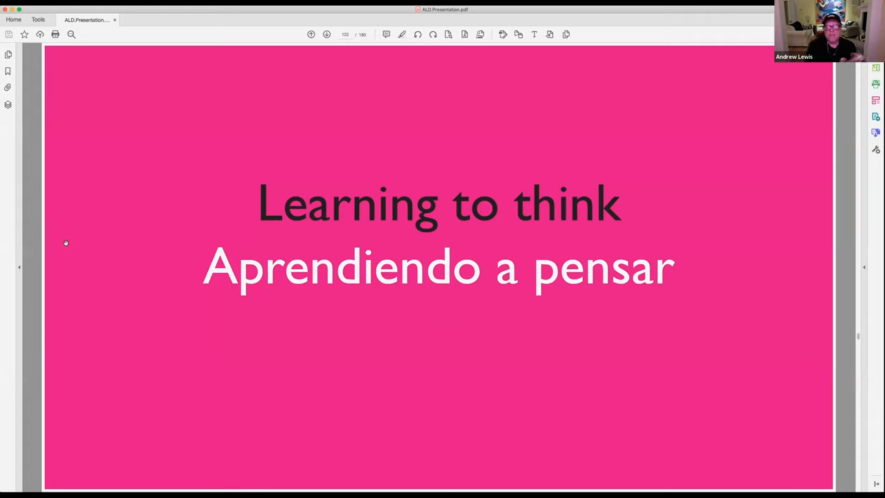
Step: Page through the sketchbook and bee sketches and watercolour bee to the black 'To Bee or Not to Bee' poster
key(Right)
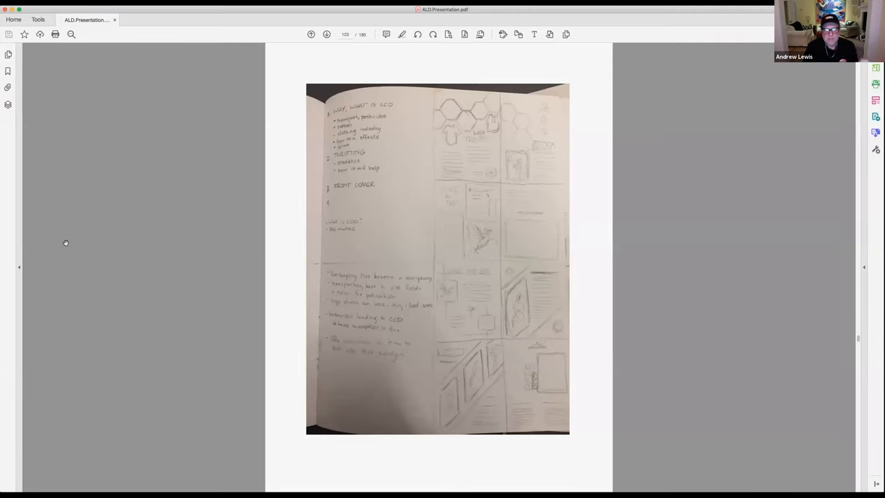
scroll(66, 243, down, 1)
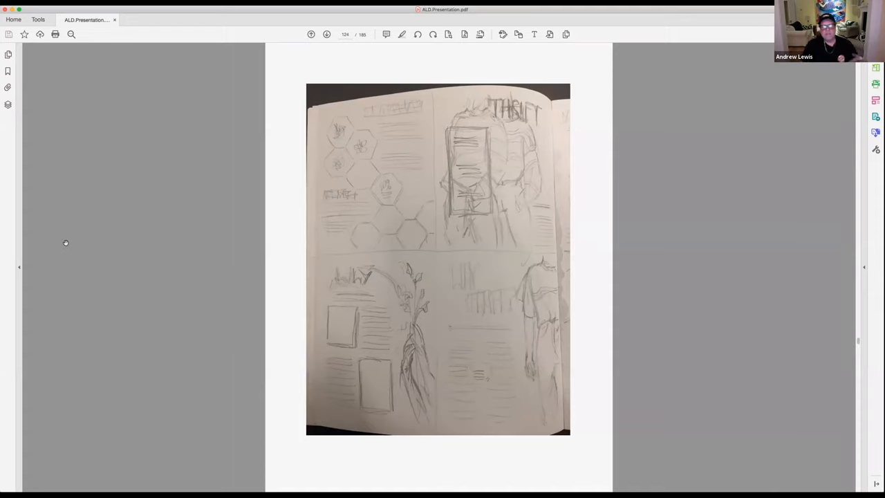
scroll(65, 242, down, 1)
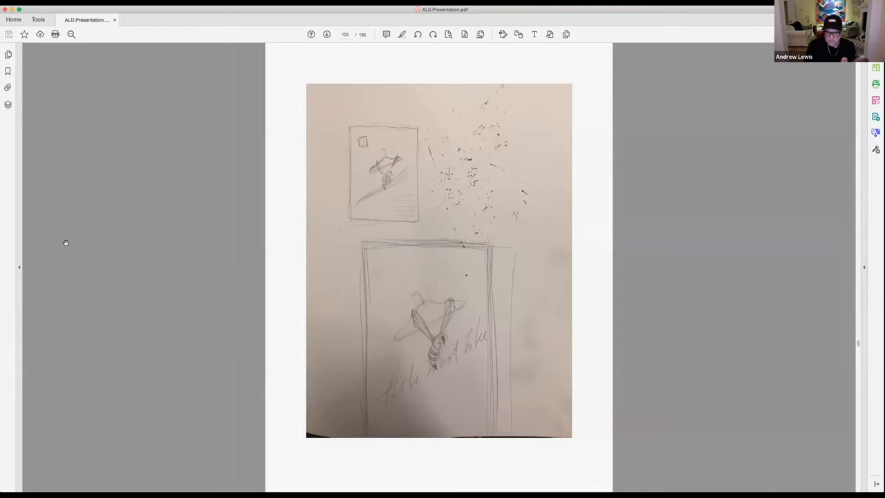
scroll(66, 243, down, 1)
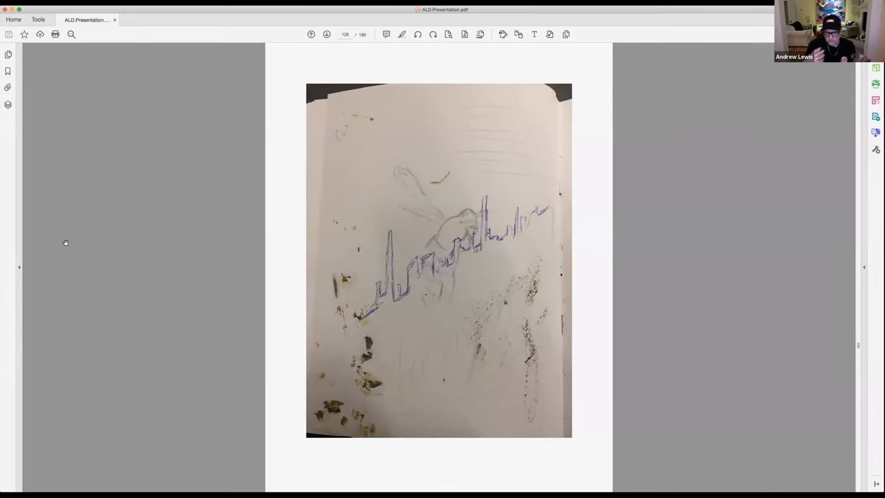
key(Down)
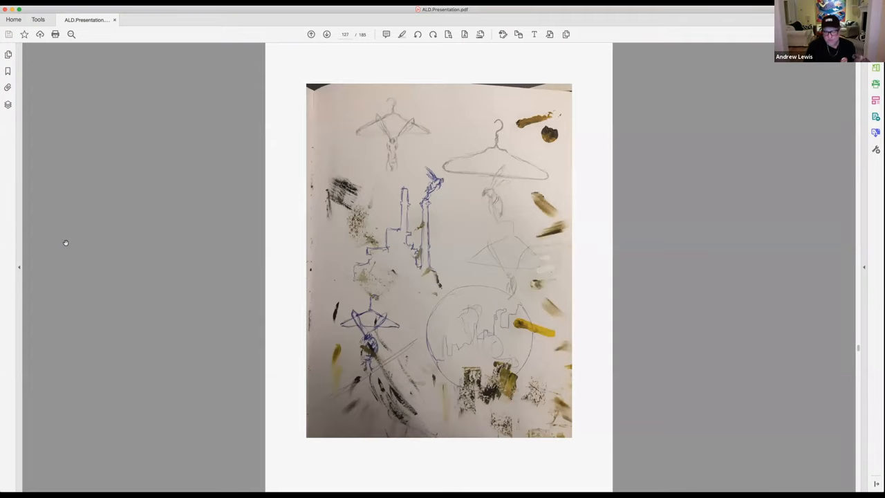
key(Down)
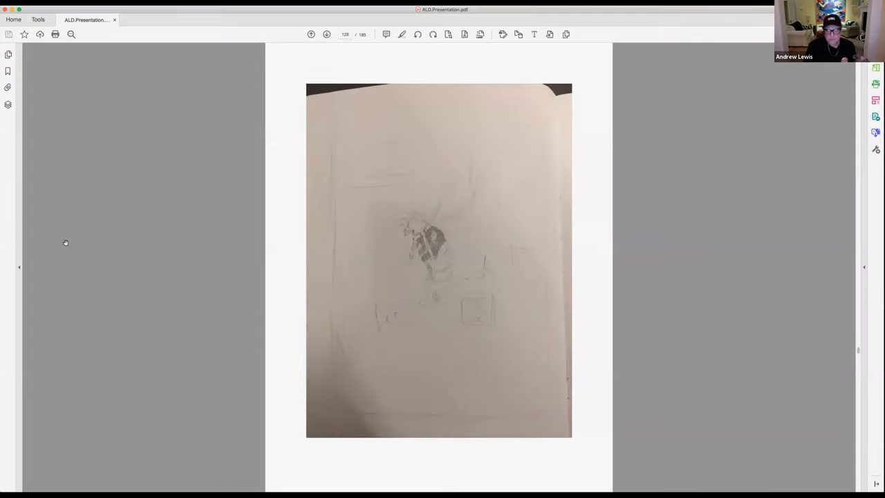
key(Down)
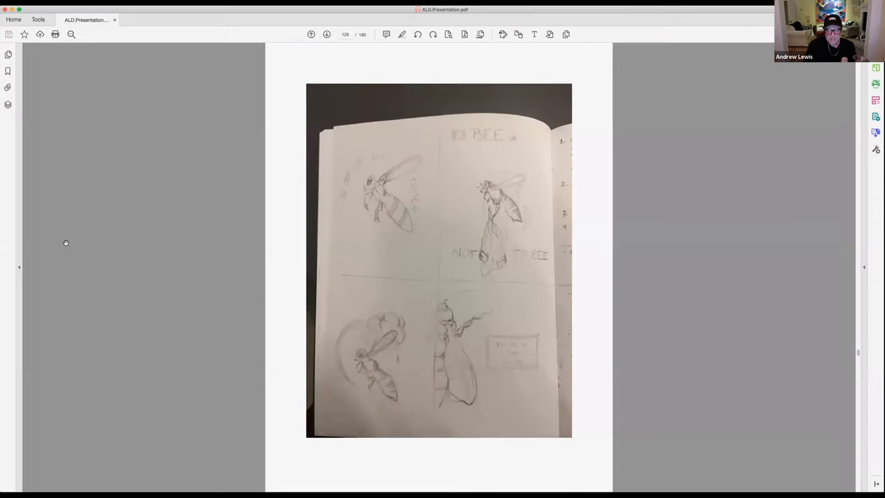
key(Down)
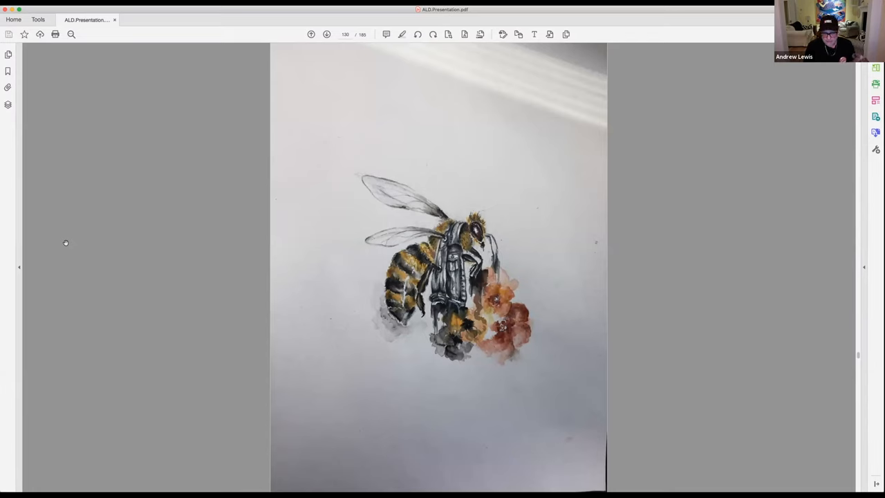
key(Right)
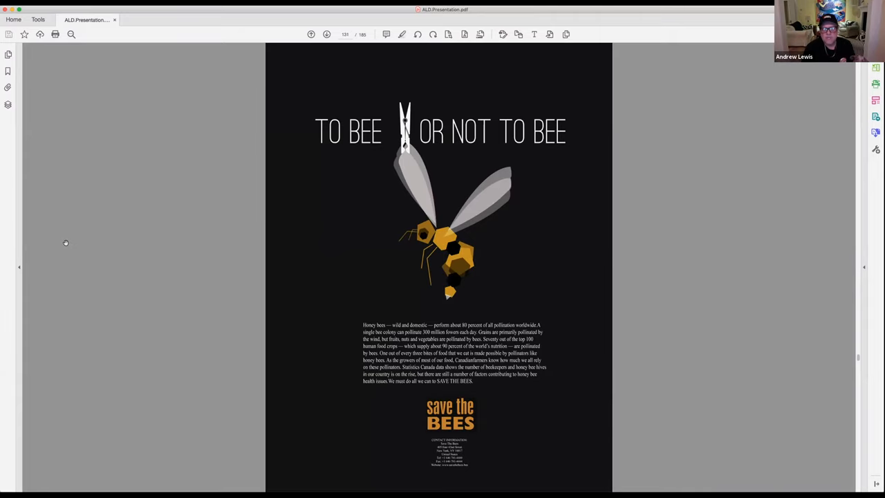
Step: Advance past the second bee poster layout to the classroom photo of students at tables
key(Right)
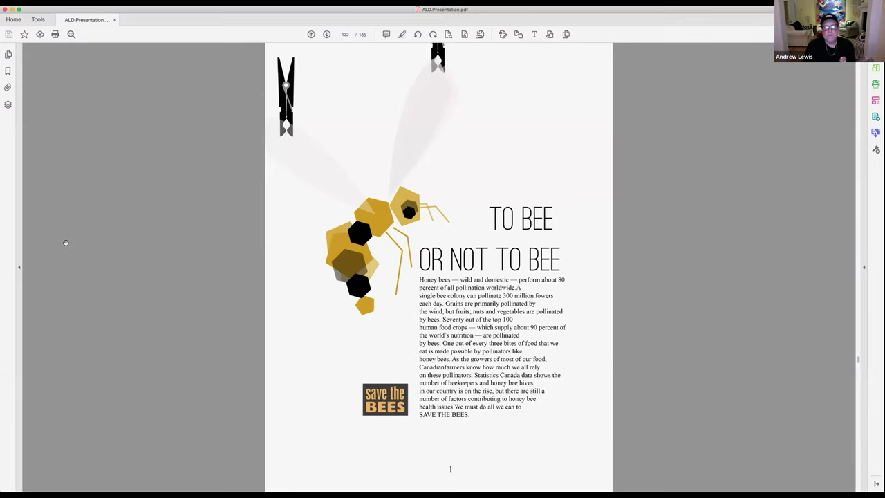
key(Right)
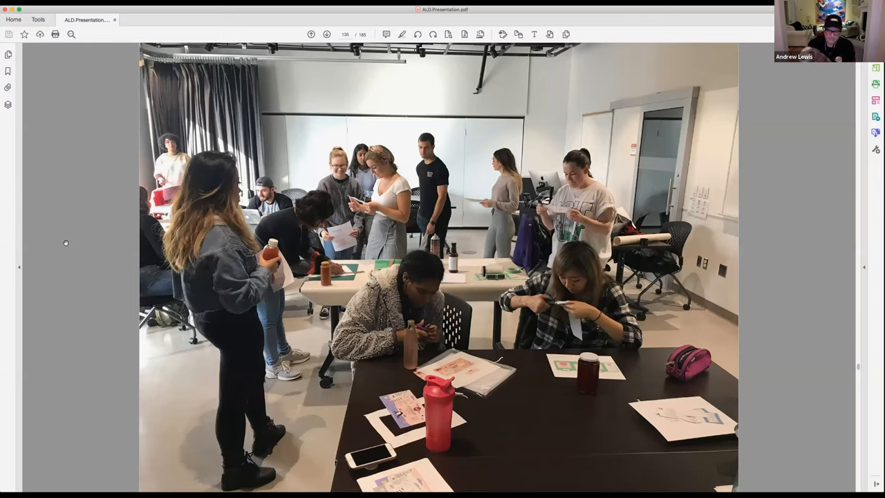
Step: Page through the labelled product photos — marinara, extracts, sodas, honey — toward the Greek vinaigrette bottles on page 146
key(Right)
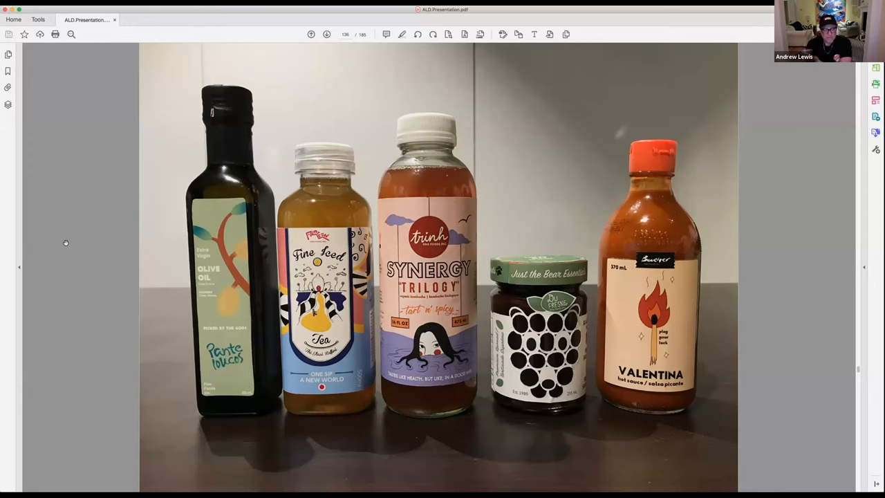
key(Down)
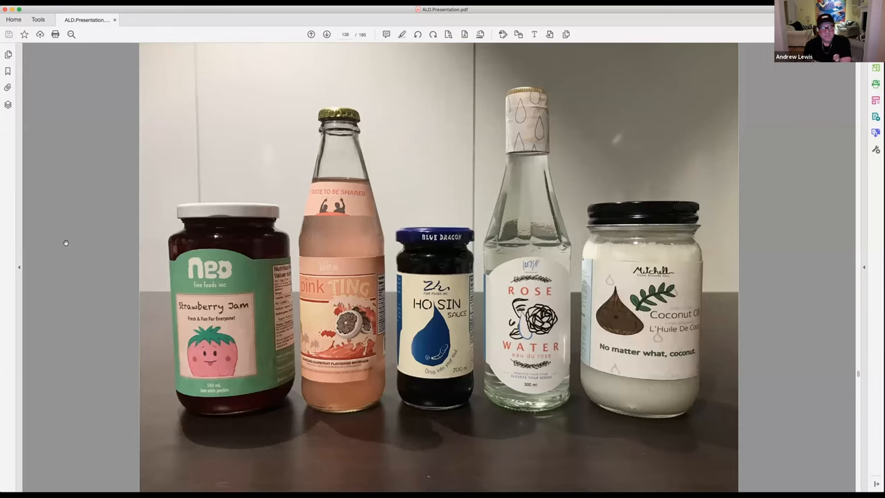
key(Down)
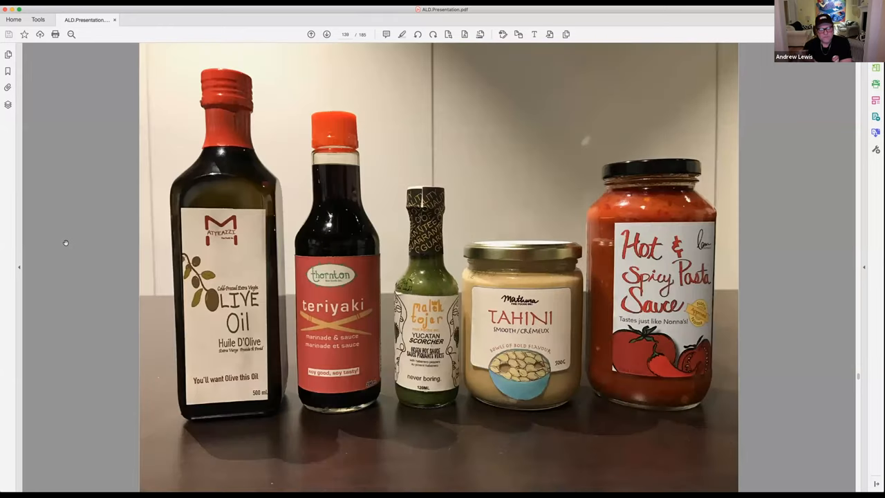
key(Down)
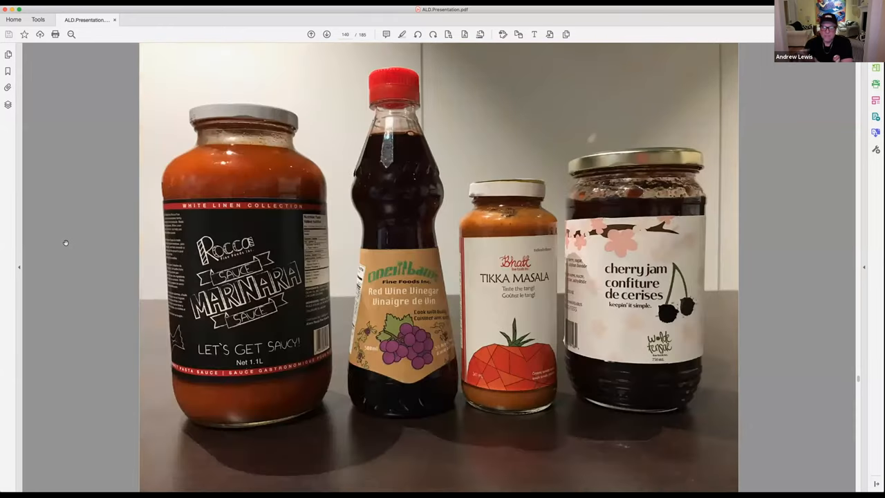
key(Down)
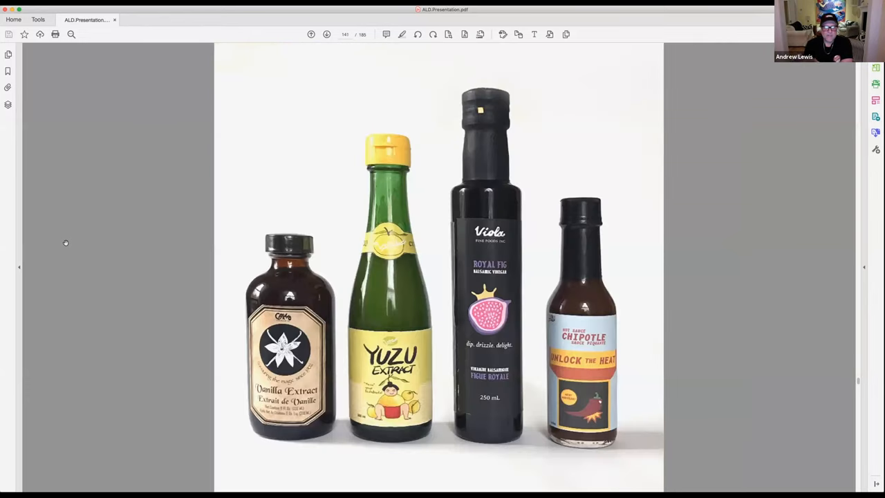
key(Down)
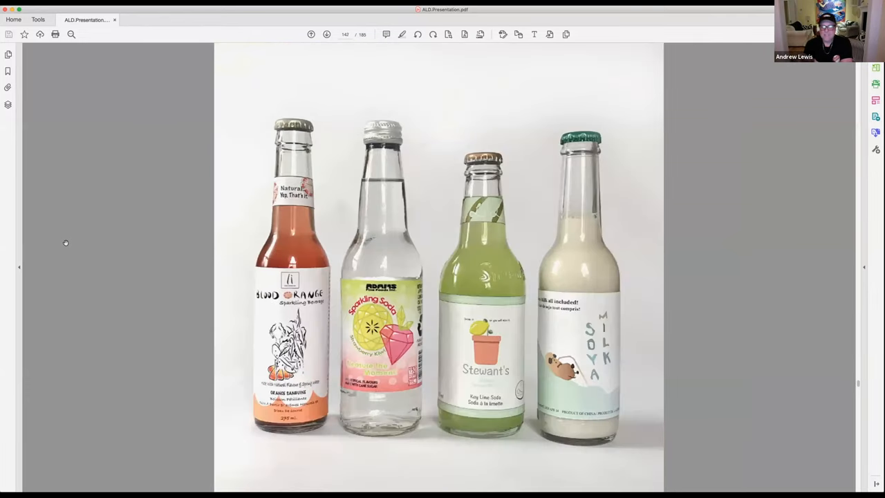
key(Down)
key(Down)
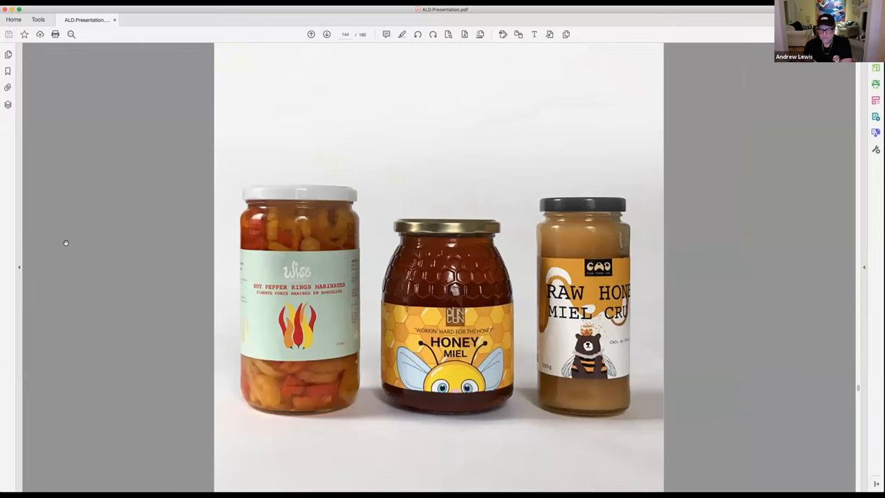
key(Down)
Step: Page through the crayon drawings and doodle-sheet photos, stepping back once, to the silhouette figures around a heart on page 152
key(Down)
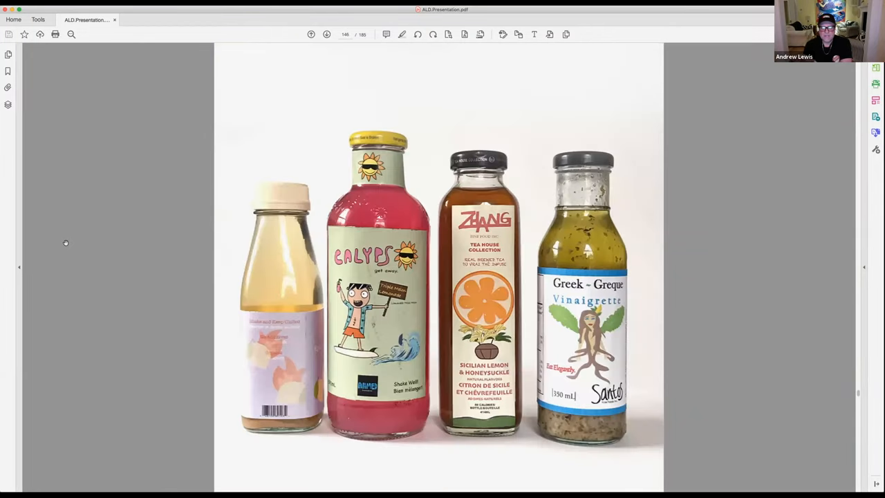
key(Down)
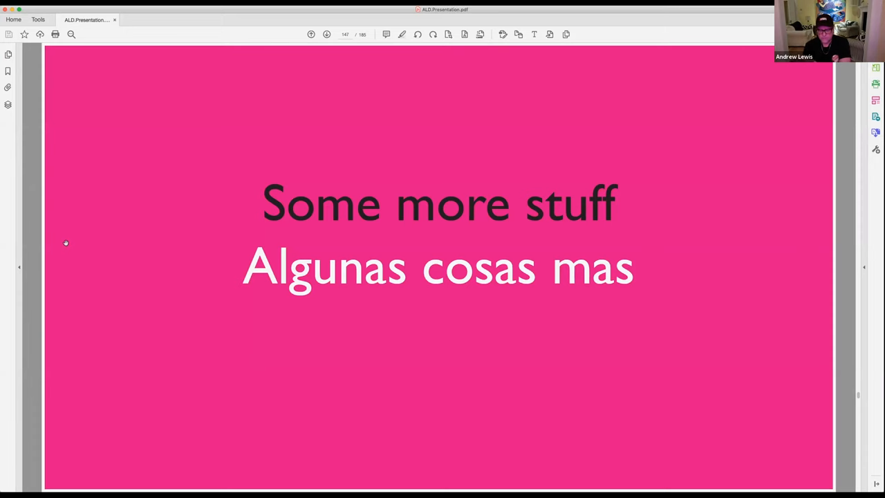
key(Down)
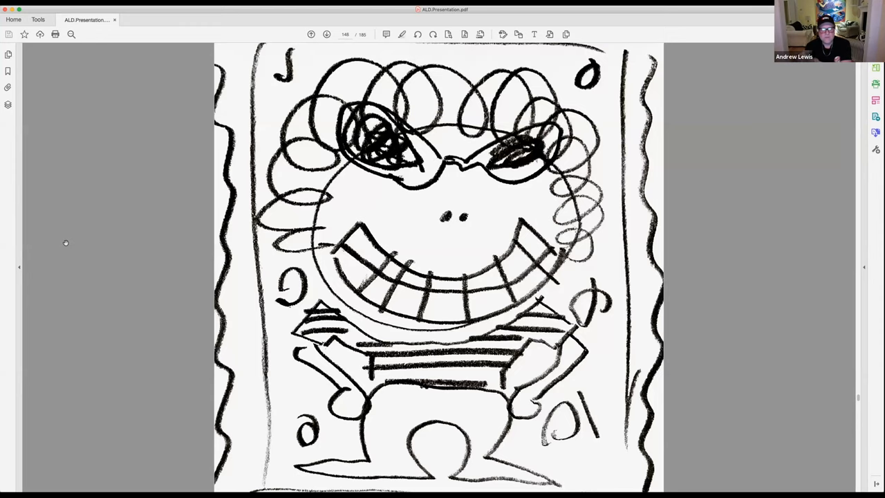
key(Down)
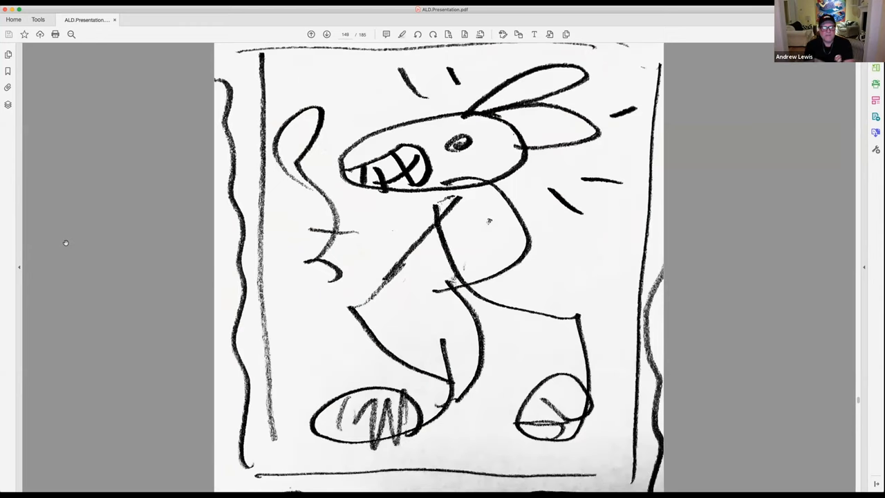
key(Down)
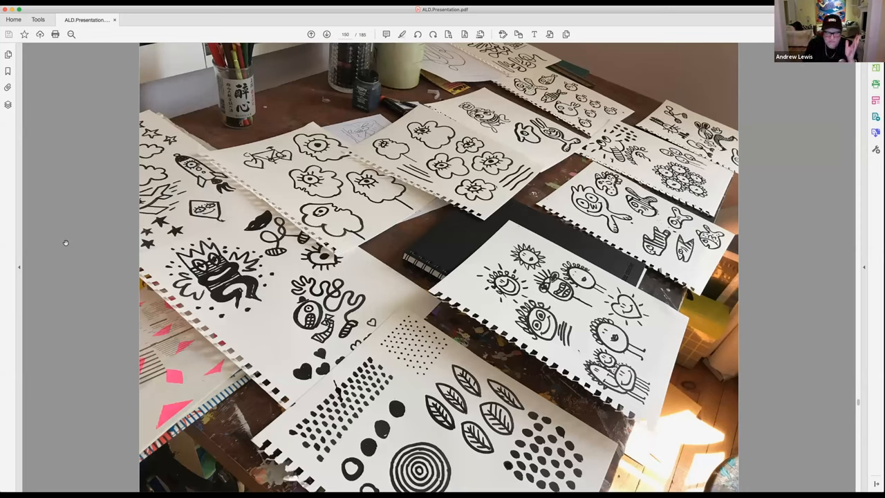
key(Down)
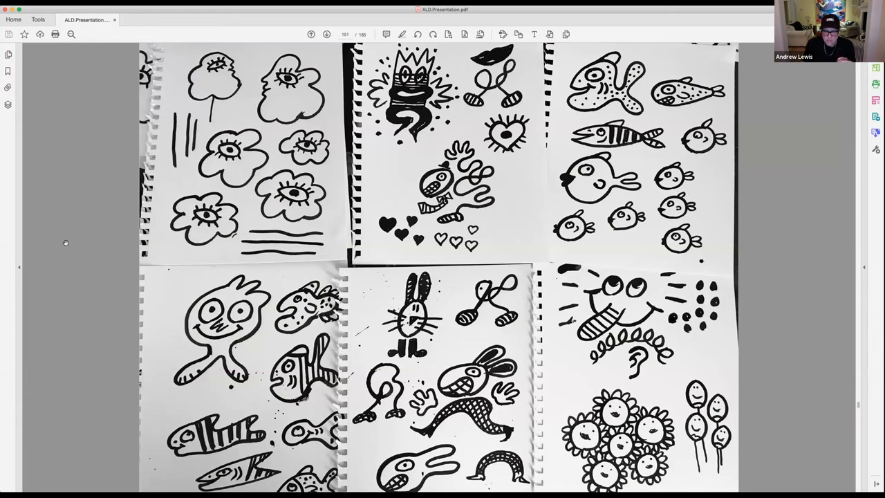
key(Up)
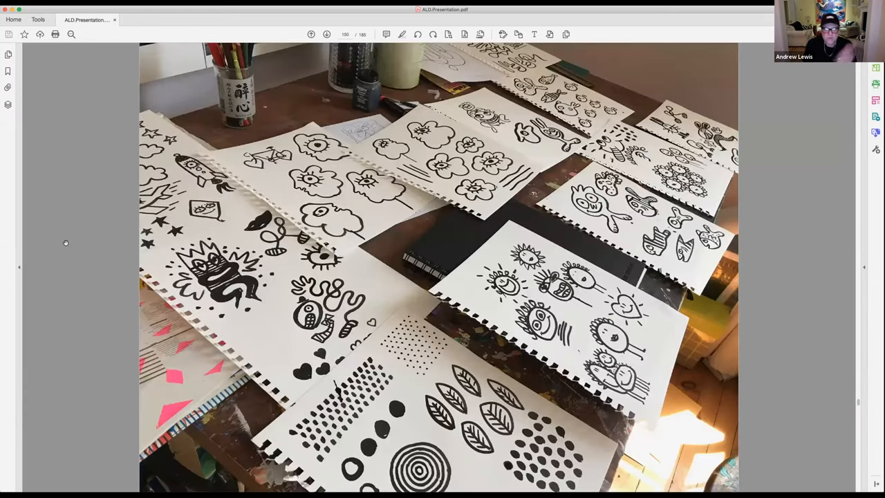
key(Down)
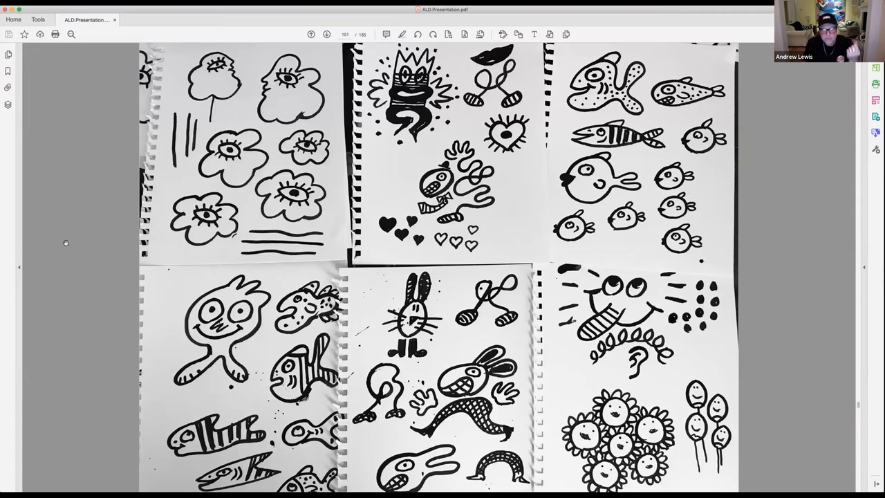
key(Down)
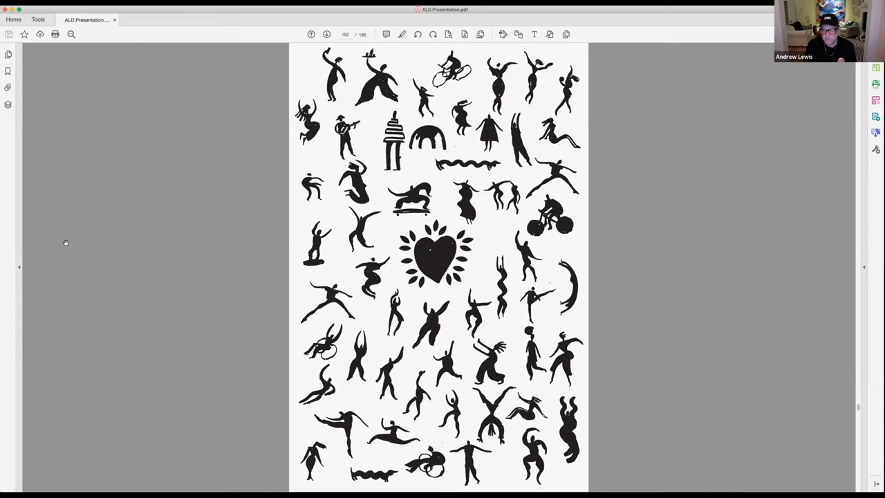
Step: Page through the mural design, paint swatches and installed mural photos to the plain wooden chair on page 158
key(Right)
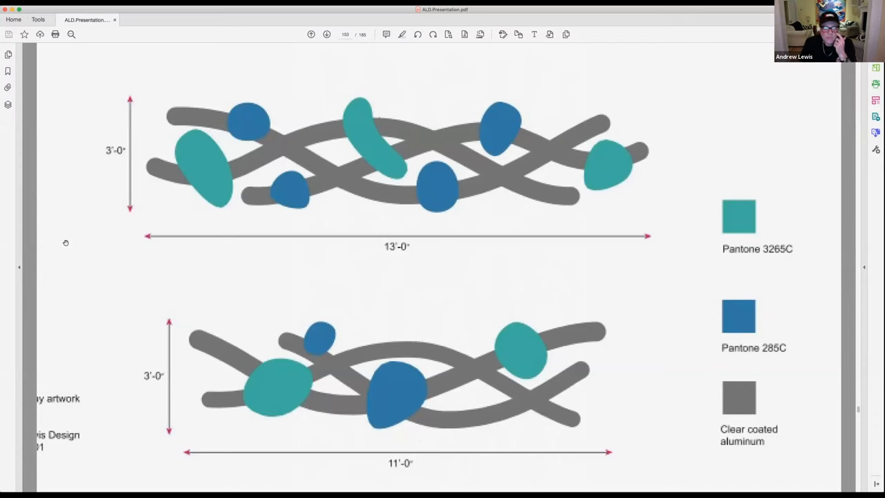
key(Right)
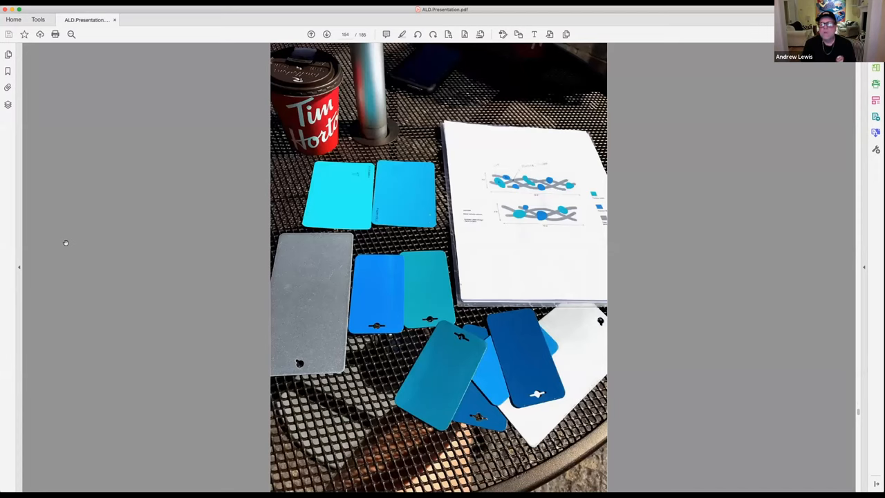
key(Right)
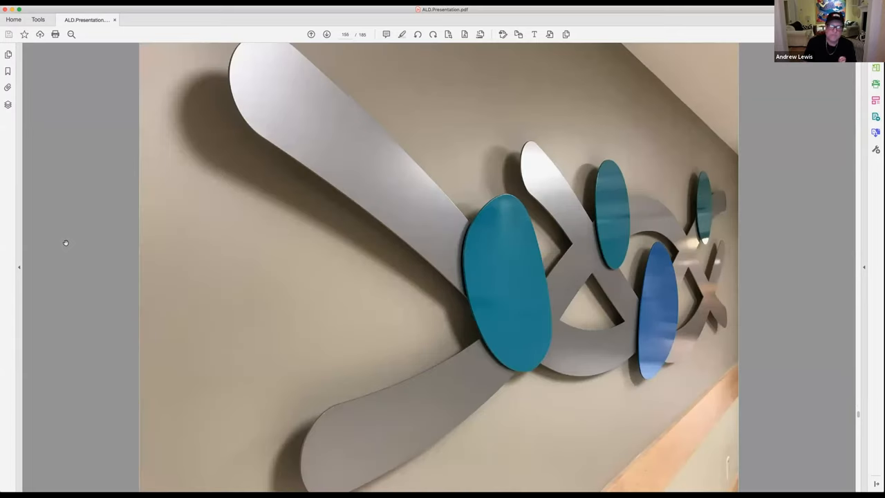
key(Right)
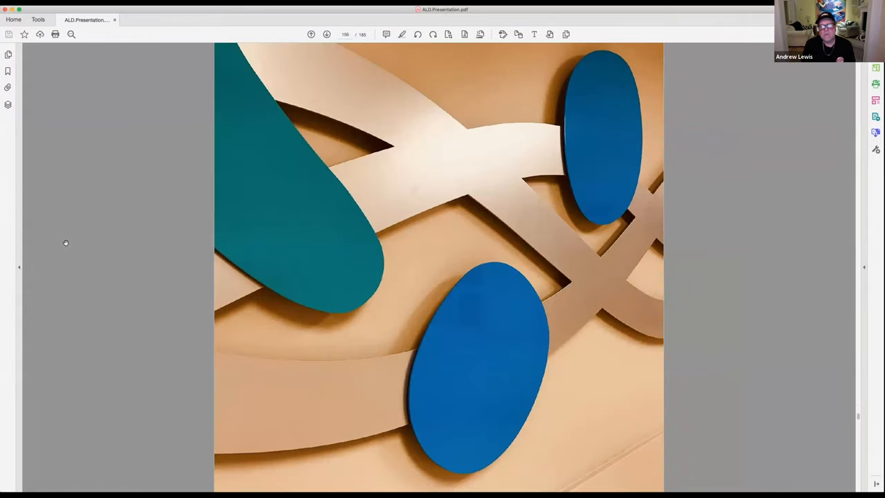
key(Right)
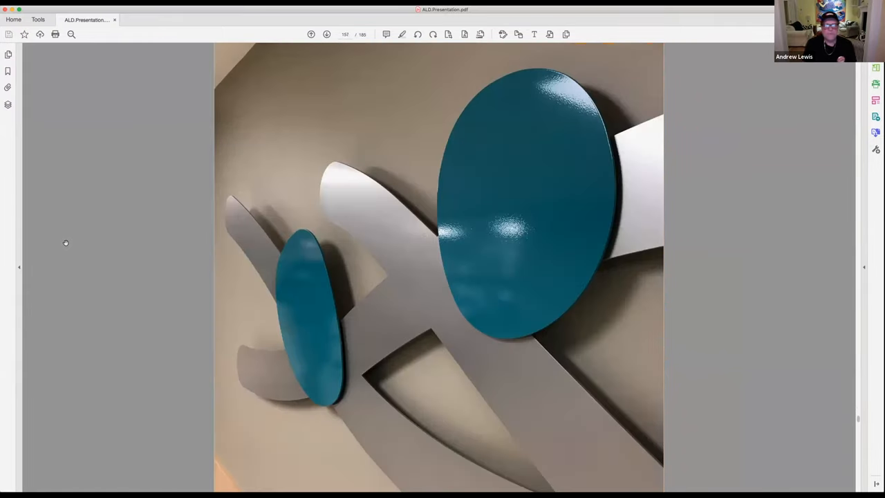
key(Right)
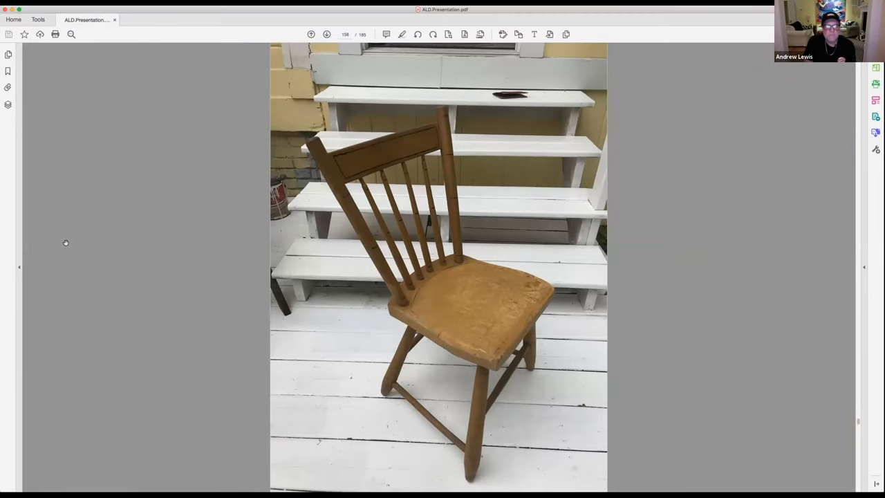
Step: Page through the painted chairs, stool and chair on blue boards to the printed dresses on hangers on page 168
key(Right)
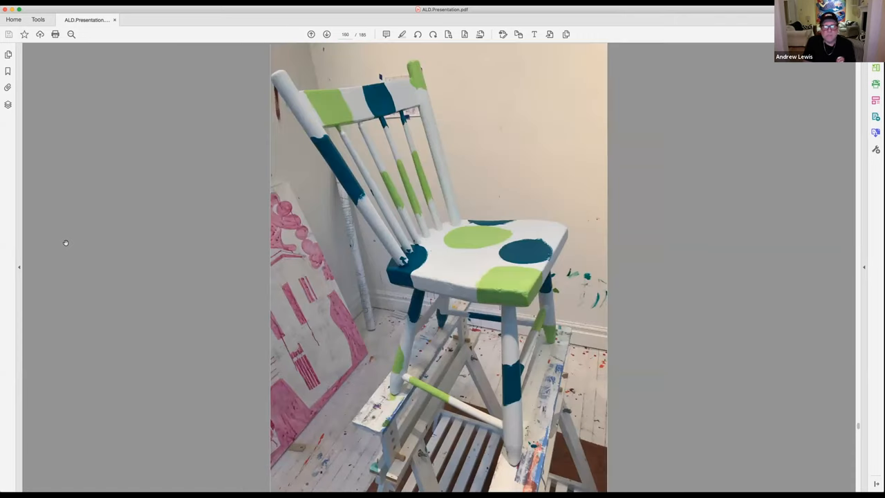
key(Right)
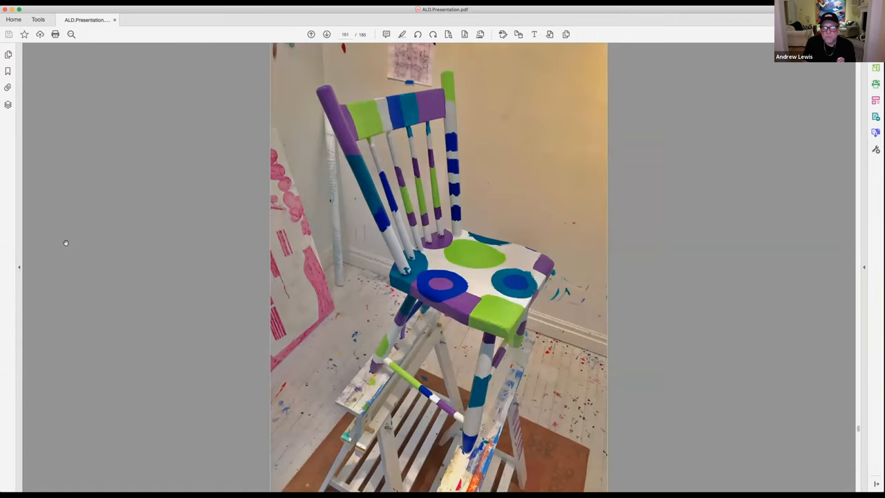
key(Right)
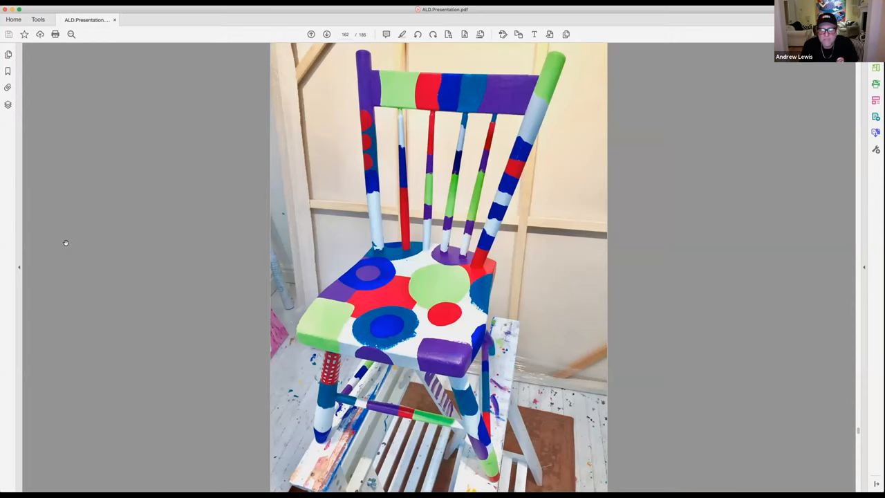
key(Right)
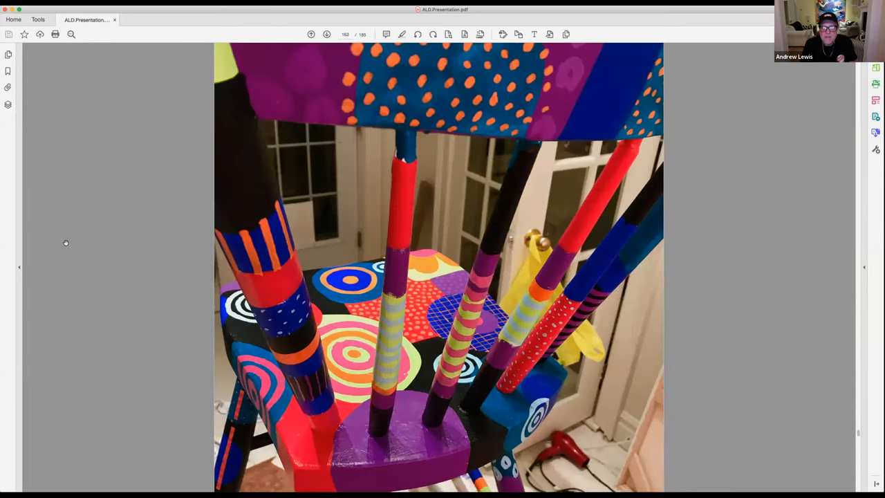
key(Right)
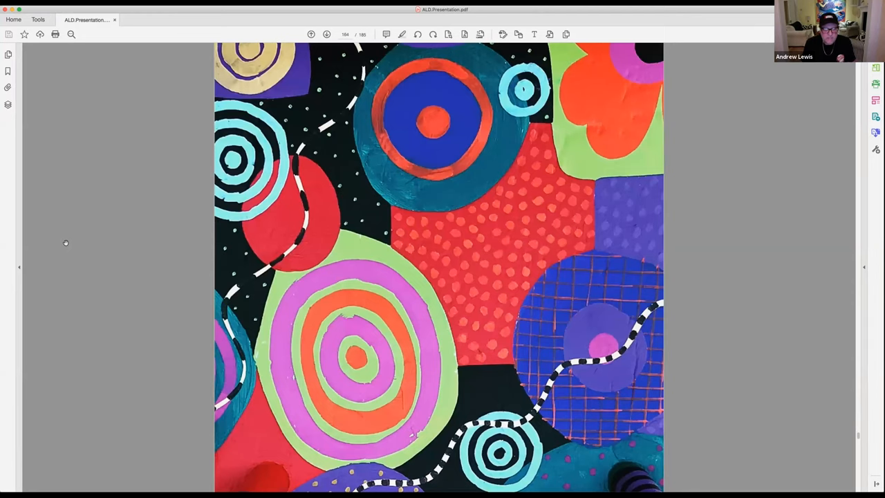
key(Right)
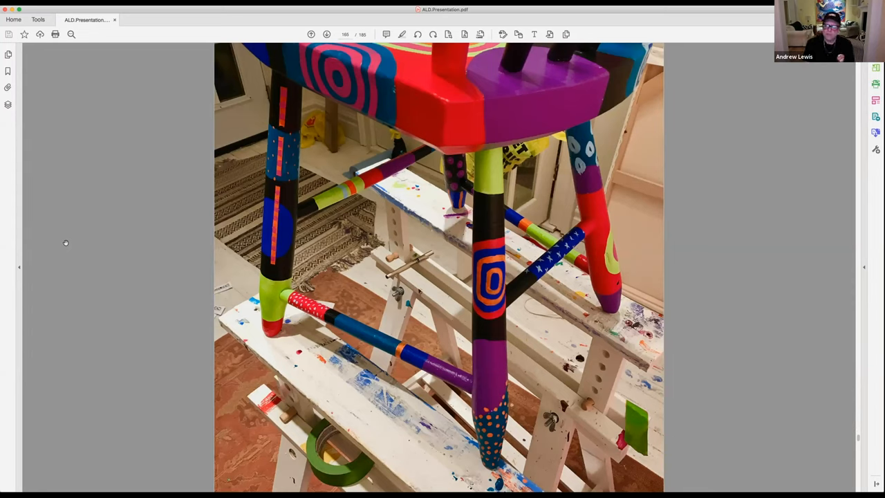
key(Right)
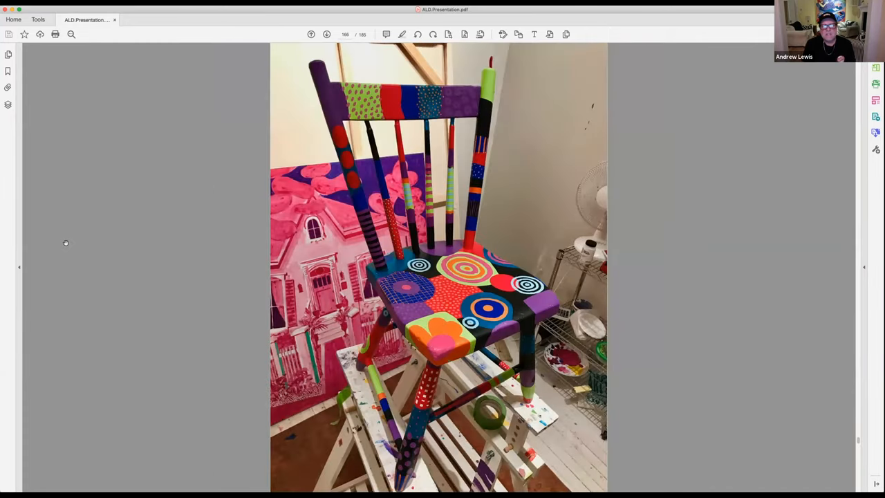
key(Right)
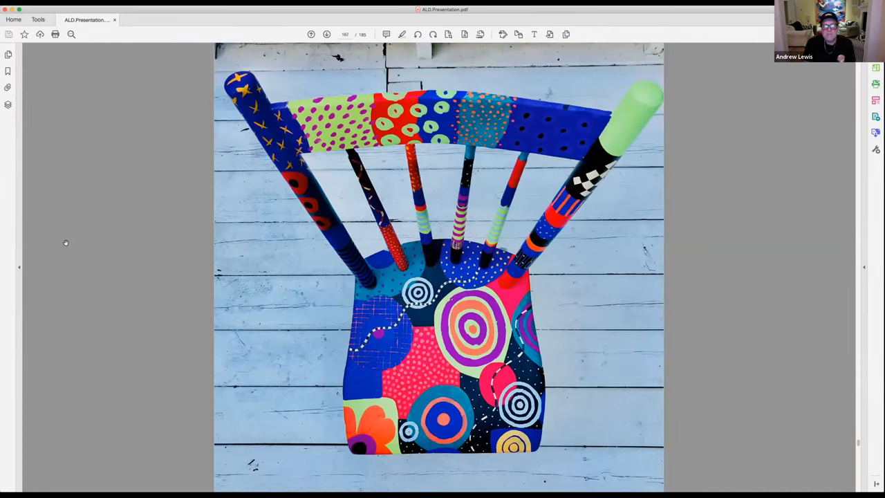
key(Right)
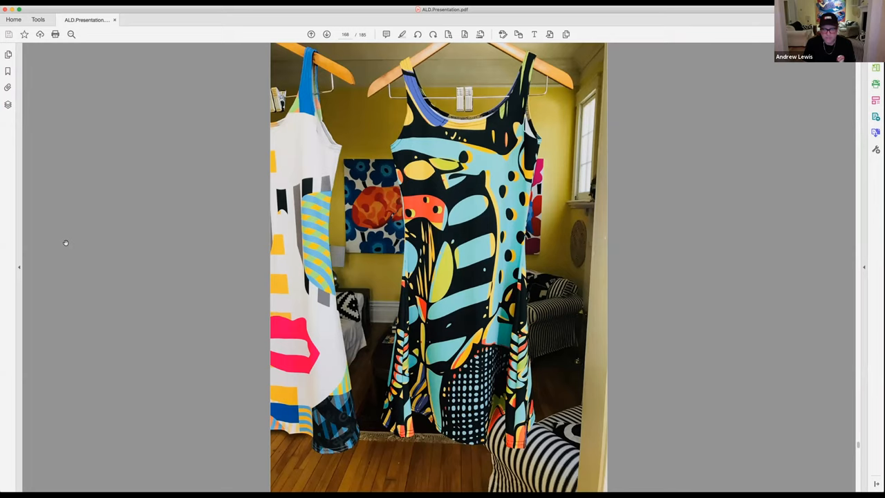
Step: Page through the banana and face-print dresses, black, pink and yellow paintings and collages to the woman making a collage on page 176
key(Right)
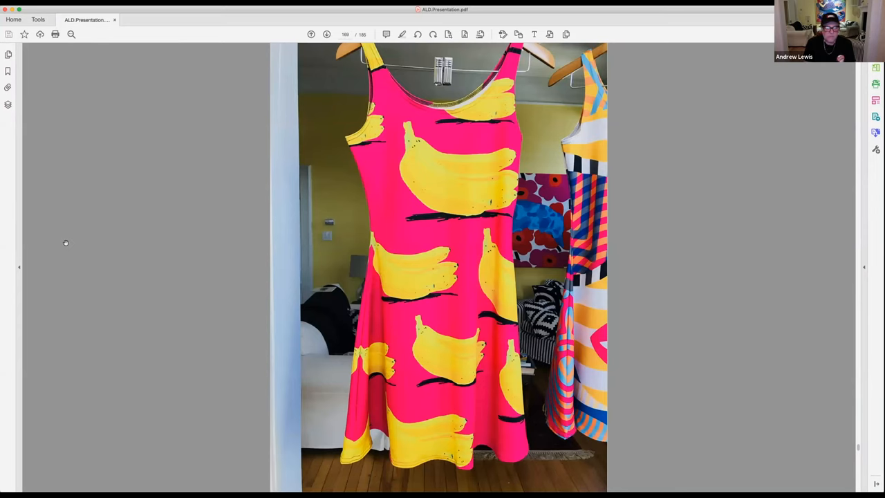
key(Right)
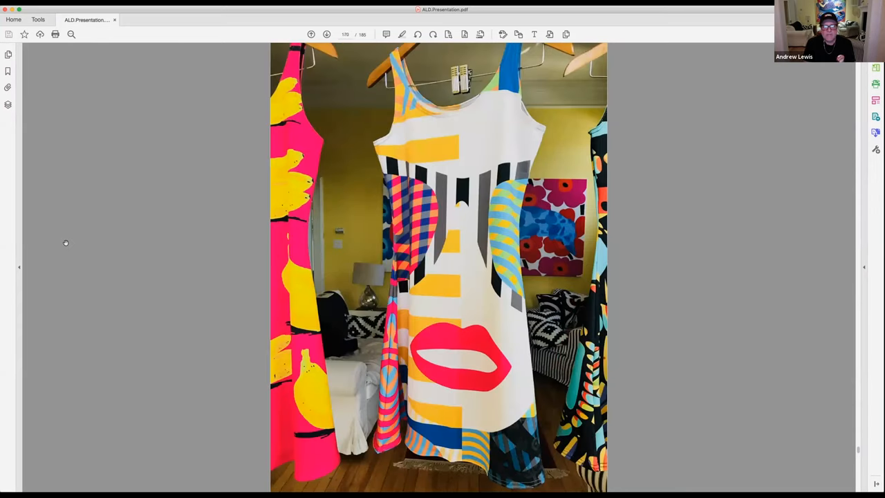
key(Right)
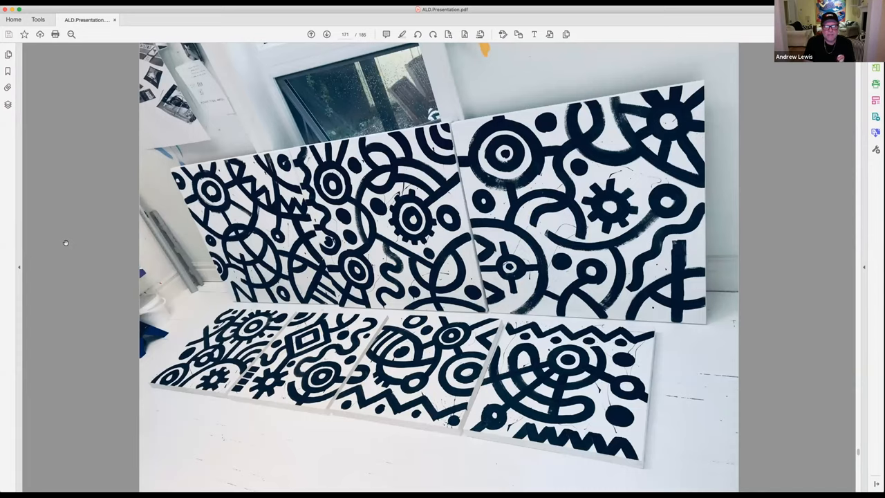
key(Right)
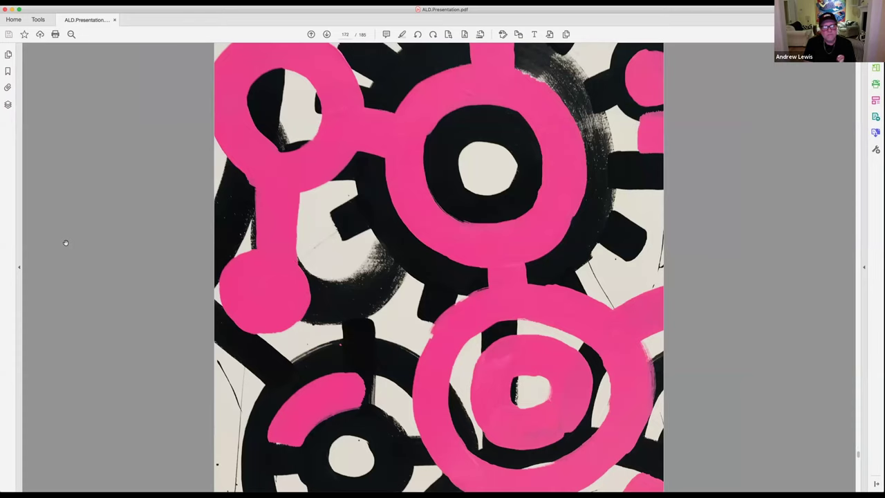
key(Right)
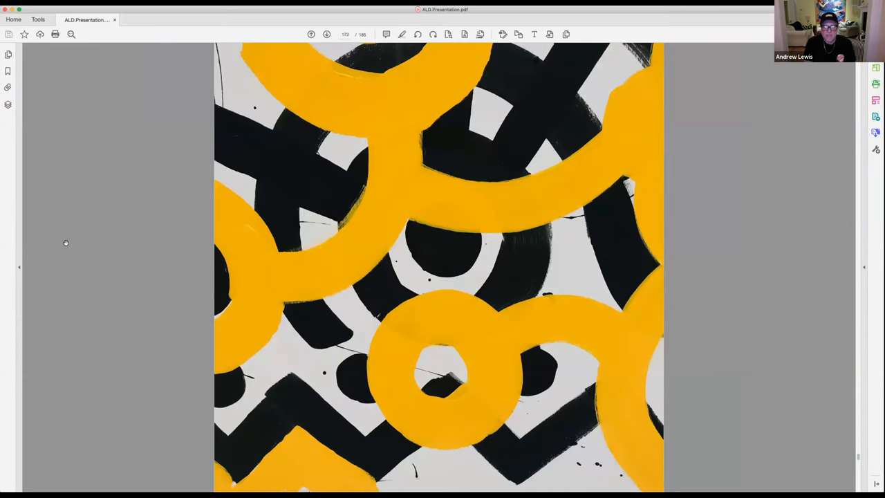
key(Right)
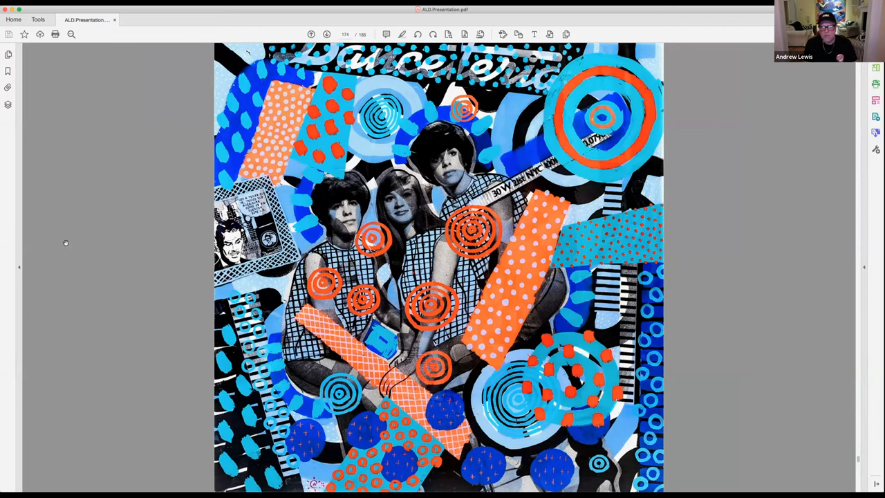
key(Right)
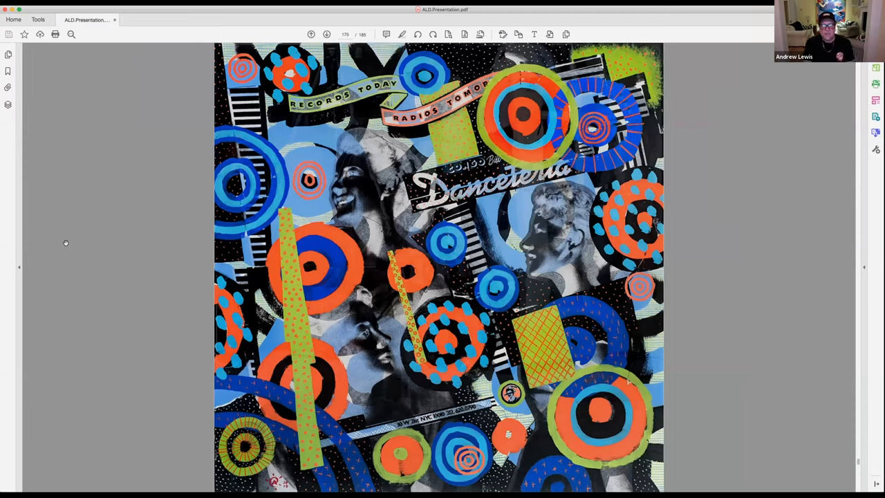
key(Right)
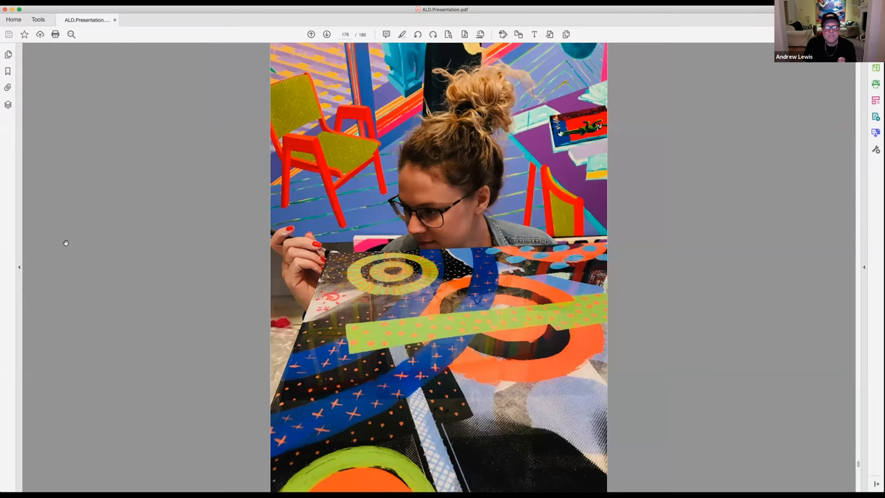
Step: Page through the Locomotive Espresso poster, paint swatches and mural photos to the final '¡Gracias! Ciao ciao' slide on page 185
key(Right)
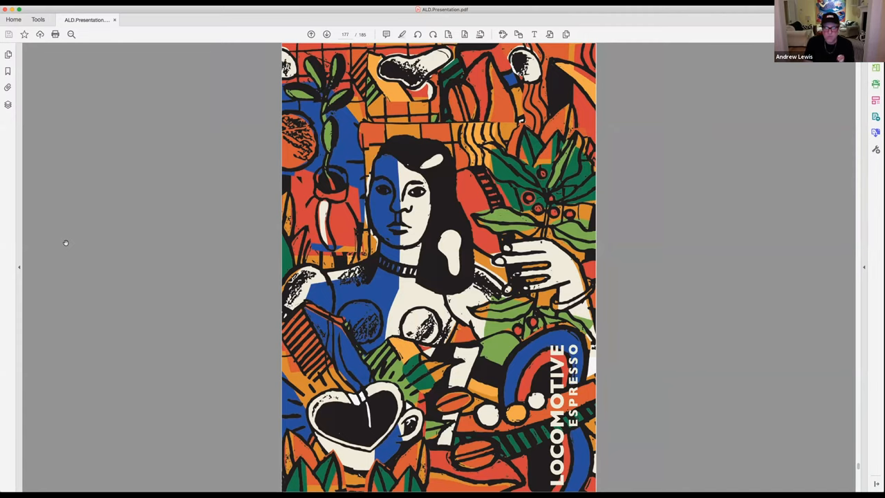
key(Right)
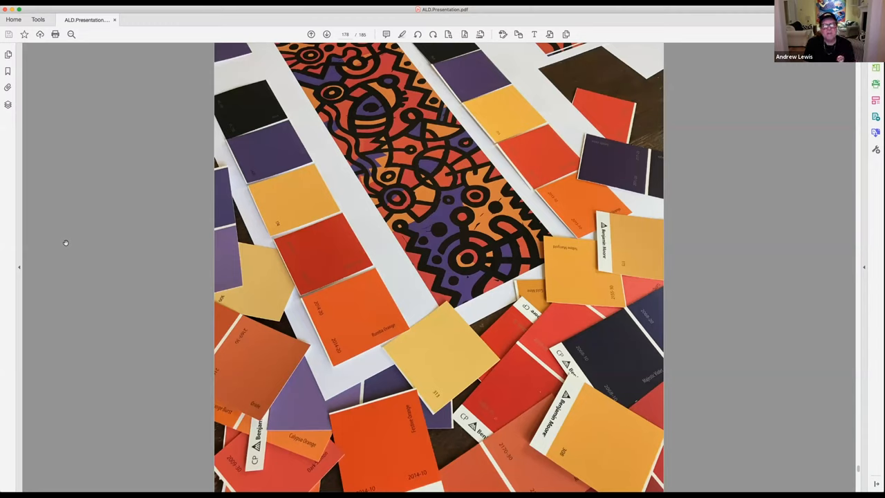
key(Right)
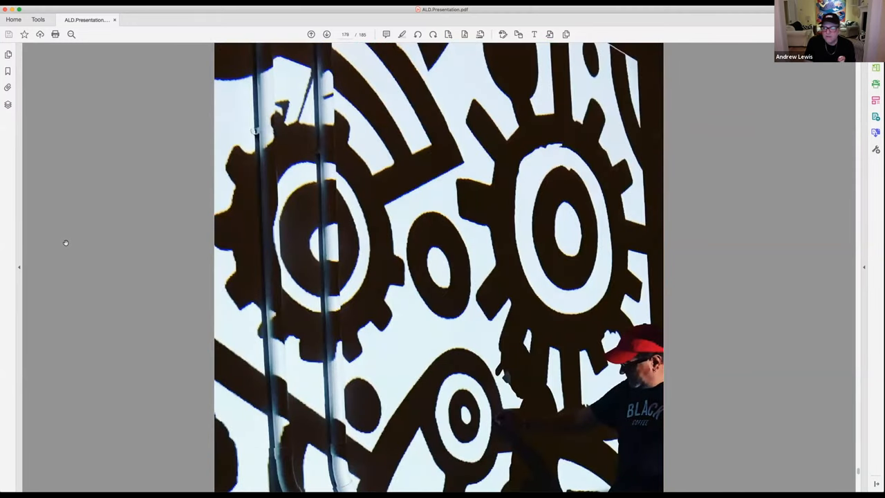
key(Right)
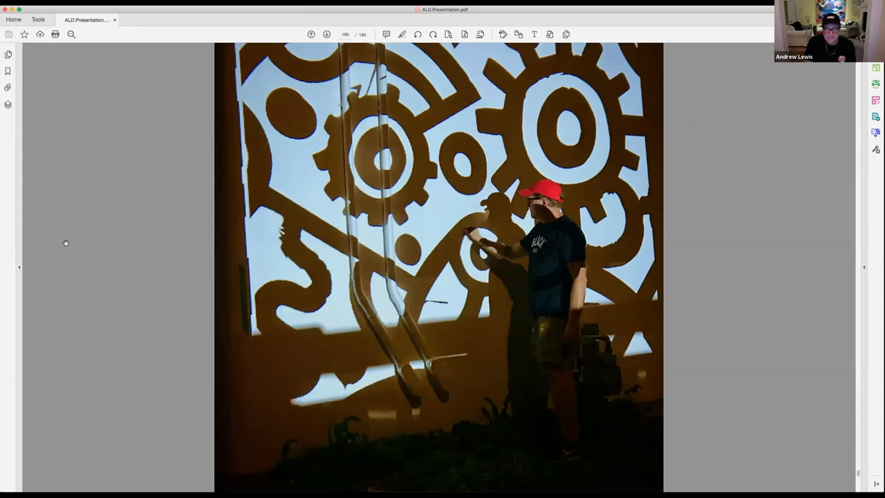
key(Right)
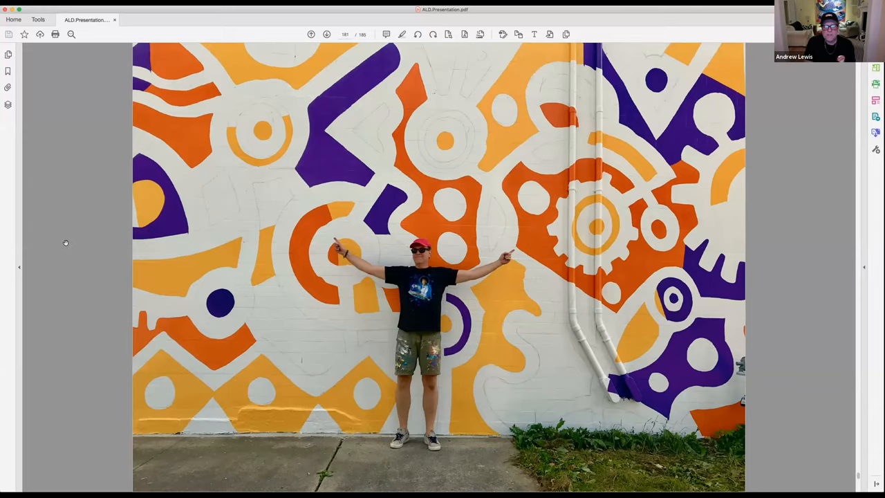
key(Right)
key(Right)
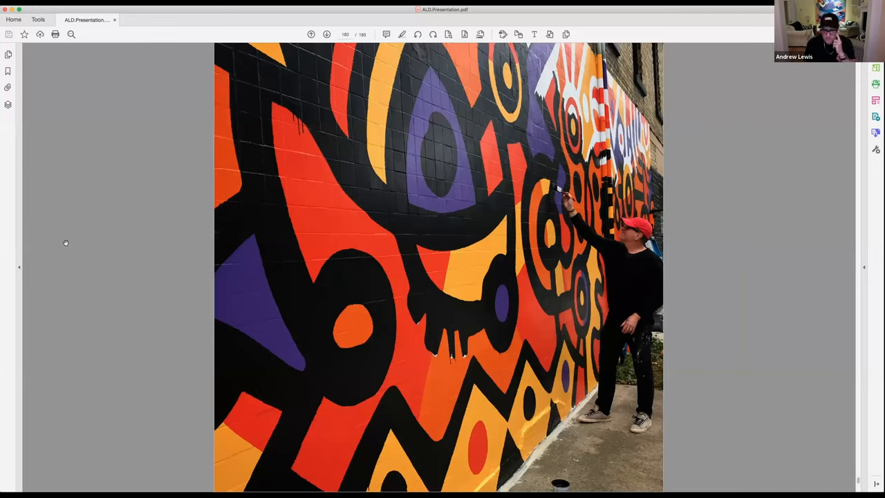
key(Right)
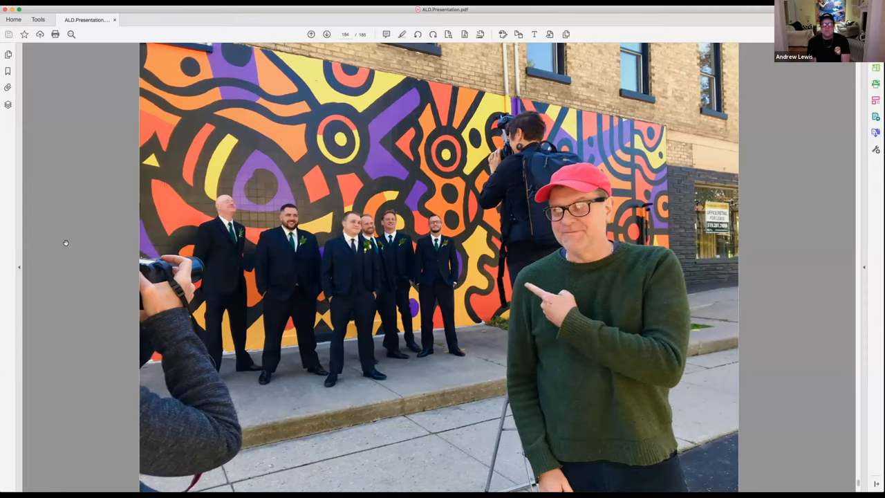
key(Down)
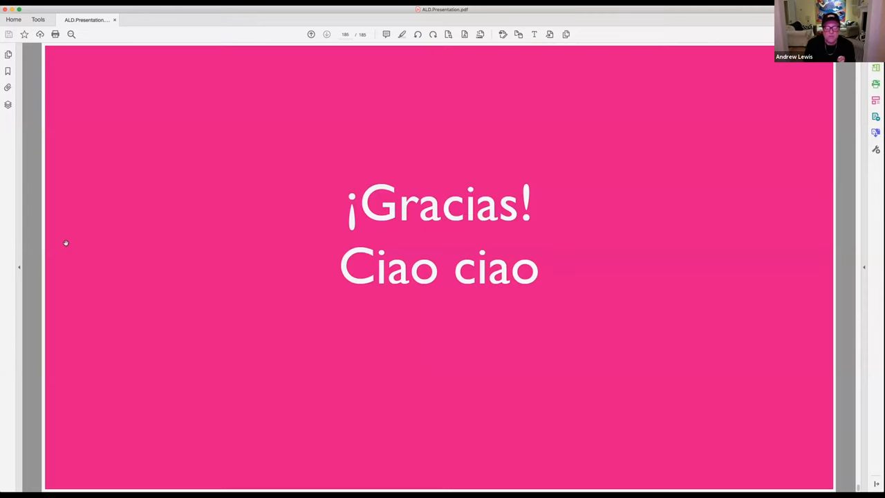